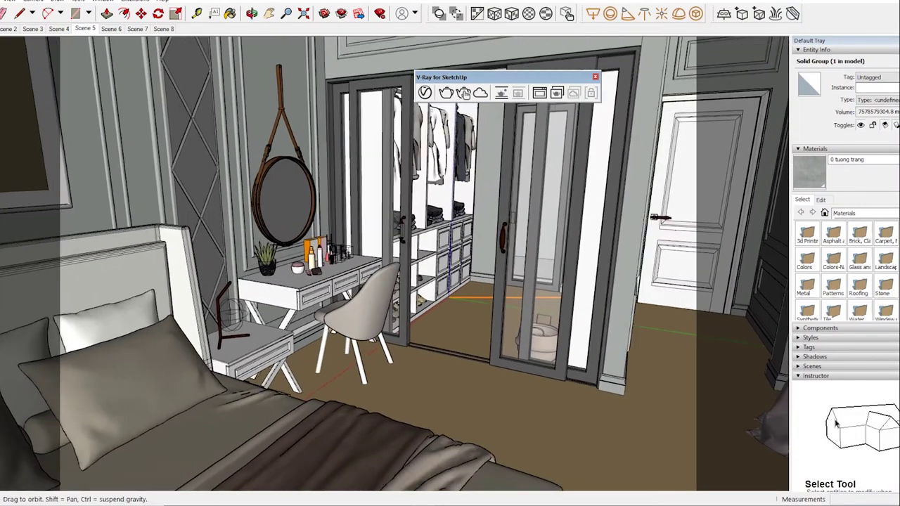
Orbit toward the wardrobe doors and bring up the V-Ray Asset Editor beside the model.
{"action": "middle_click_drag", "start_coordinate": [450, 267], "coordinate": [429, 210]}
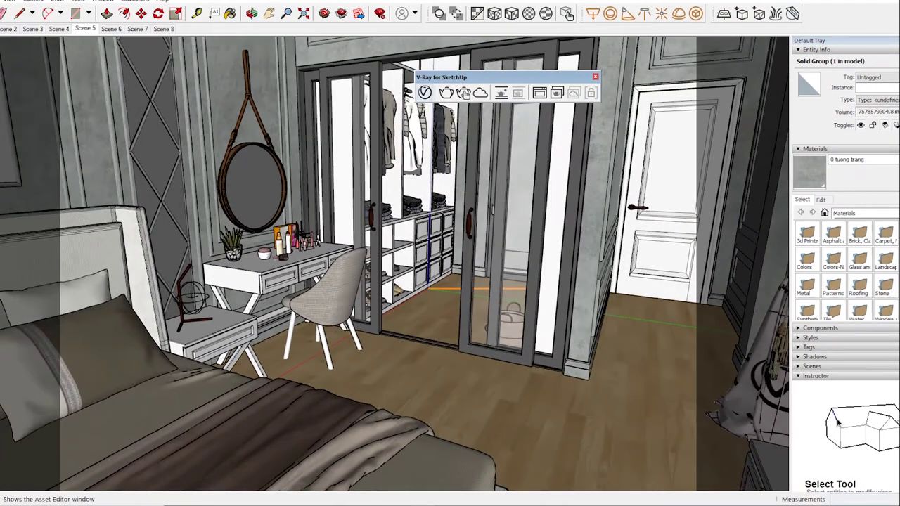
{"action": "left_click", "coordinate": [425, 92]}
{"action": "left_click_drag", "start_coordinate": [211, 78], "coordinate": [130, 93]}
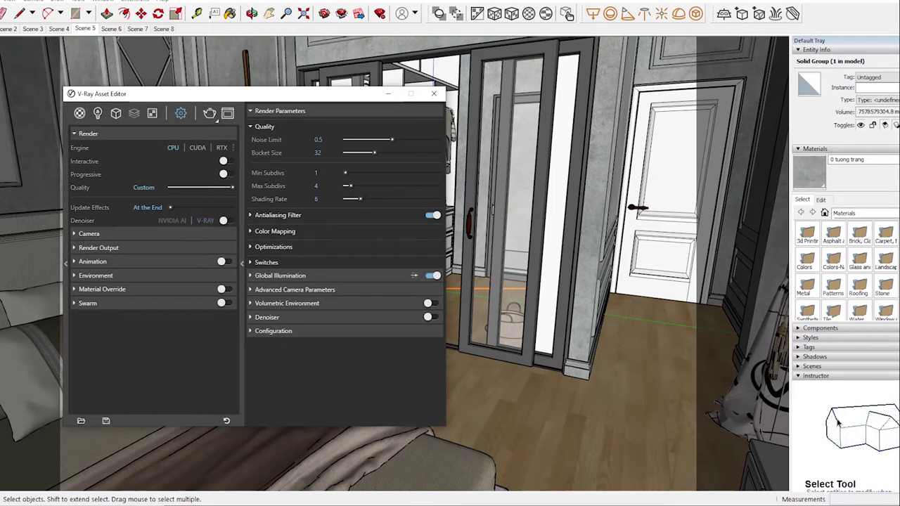
Show the V-Ray materials list and sample the floor's [Color H07]1 wood material.
{"action": "left_click", "coordinate": [79, 112]}
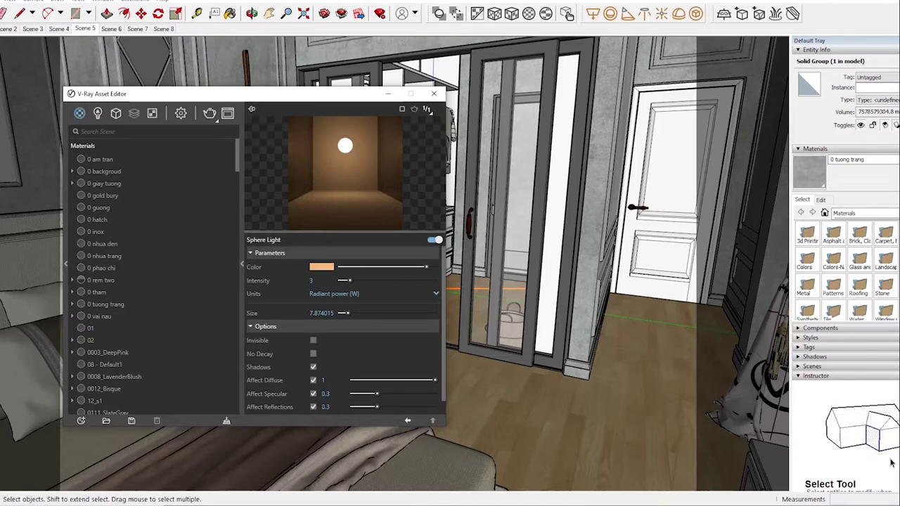
{"action": "key", "text": "b"}
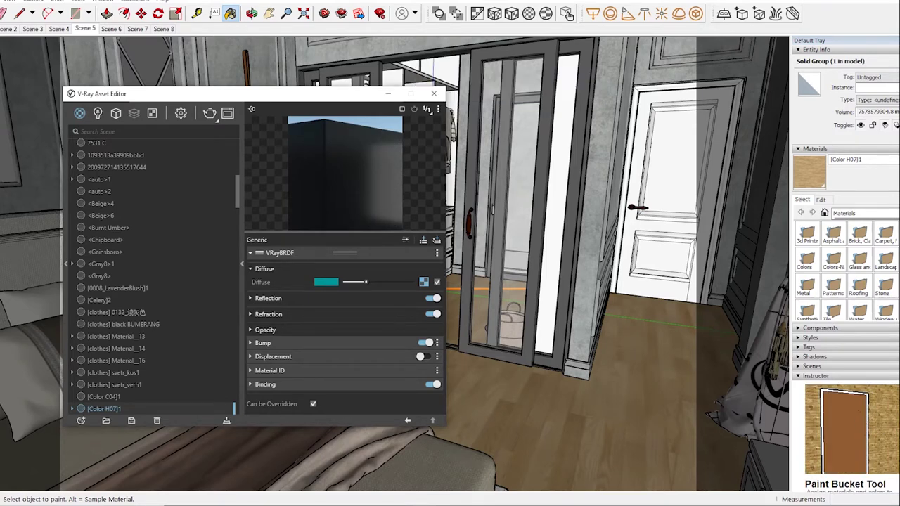
Lower the [Color H07]1 reflection glossiness to 0.6.
{"action": "left_click", "coordinate": [268, 298]}
{"action": "mouse_move", "coordinate": [397, 324]}
{"action": "left_mouse_down"}
{"action": "mouse_move", "coordinate": [390, 311]}
{"action": "mouse_move", "coordinate": [381, 324]}
{"action": "left_mouse_up"}
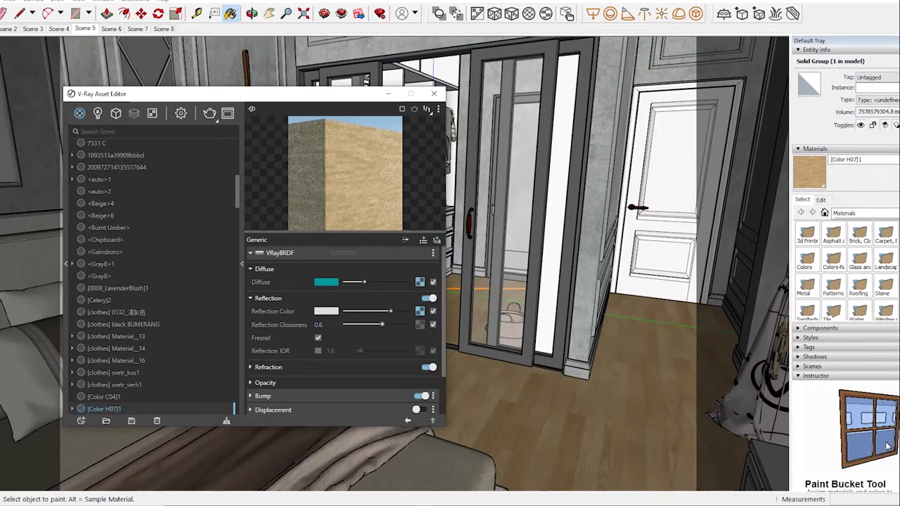
{"action": "right_click", "coordinate": [420, 281]}
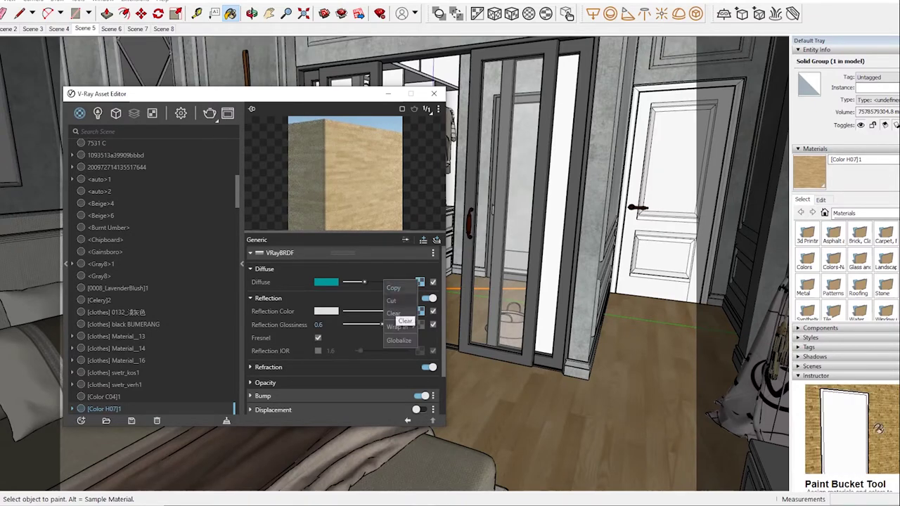
{"action": "left_click", "coordinate": [393, 288]}
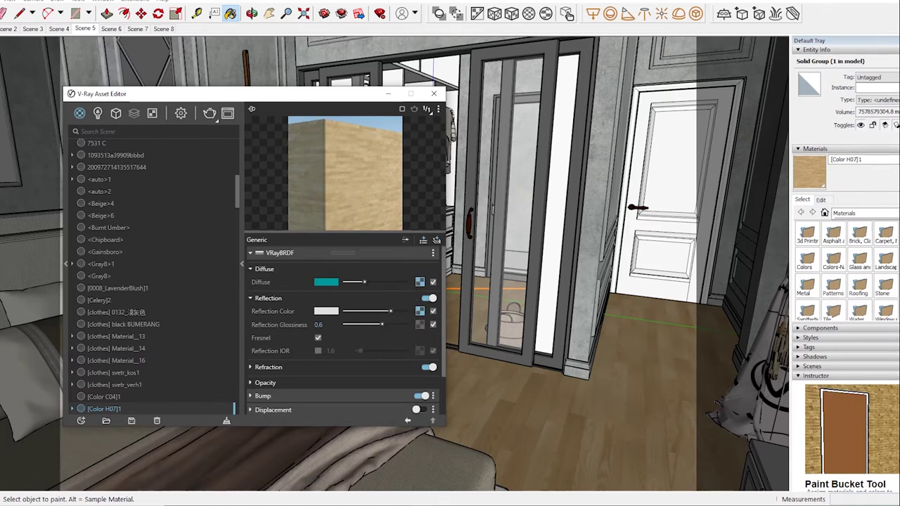
Enable bump on [Color H07]1 with an amount of 0.4.
{"action": "left_click", "coordinate": [268, 366]}
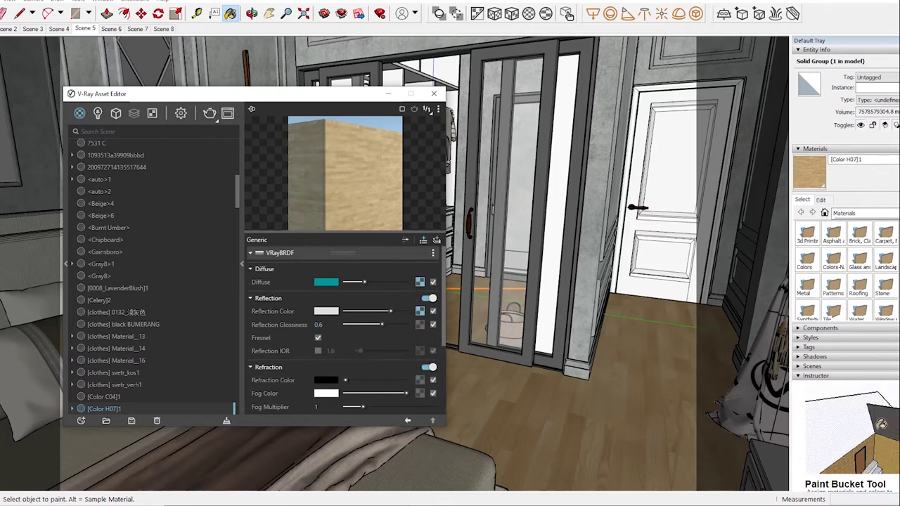
{"action": "left_click", "coordinate": [268, 367]}
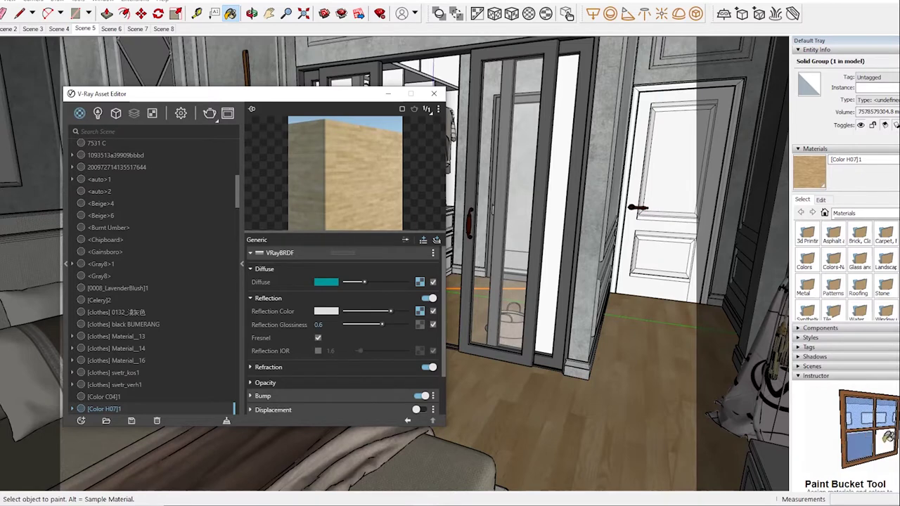
{"action": "left_click", "coordinate": [262, 396]}
{"action": "scroll", "coordinate": [338, 331], "scroll_direction": "down", "scroll_amount": 2}
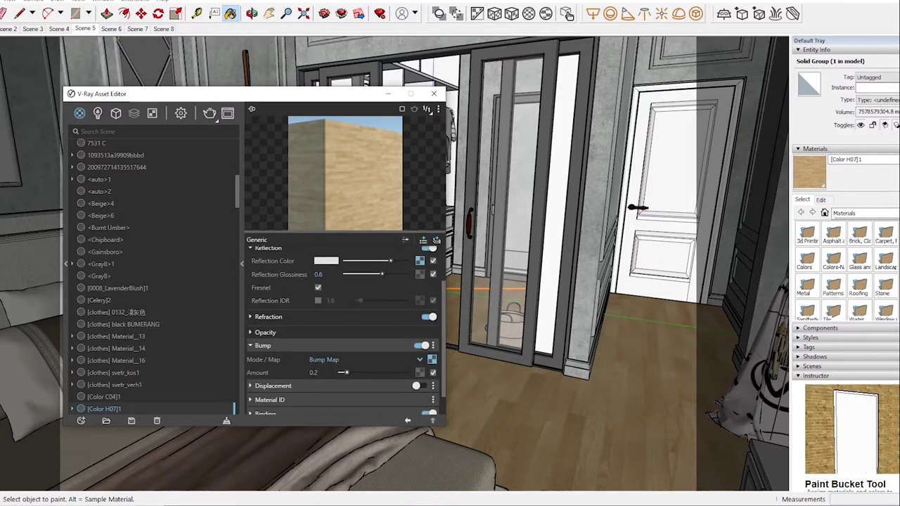
{"action": "left_click_drag", "start_coordinate": [345, 372], "coordinate": [350, 372]}
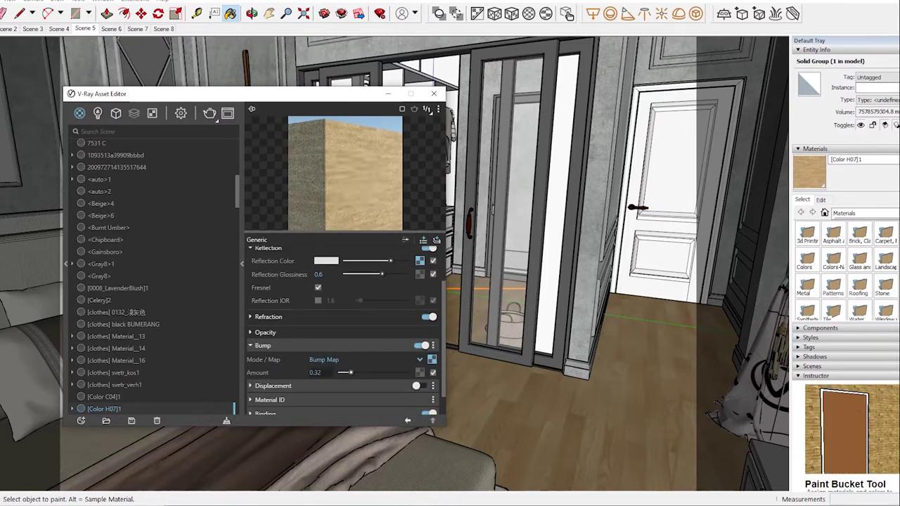
{"action": "type", "text": "0."}
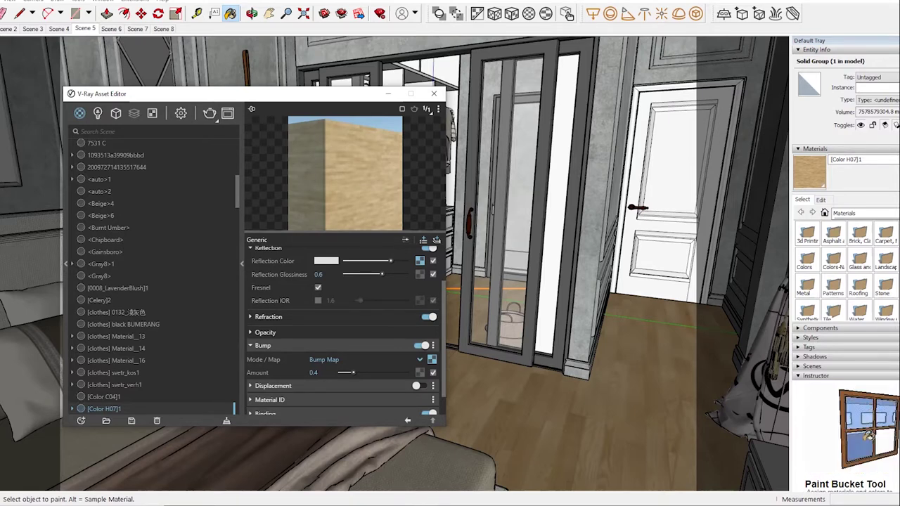
{"action": "left_click_drag", "start_coordinate": [210, 93], "coordinate": [203, 71]}
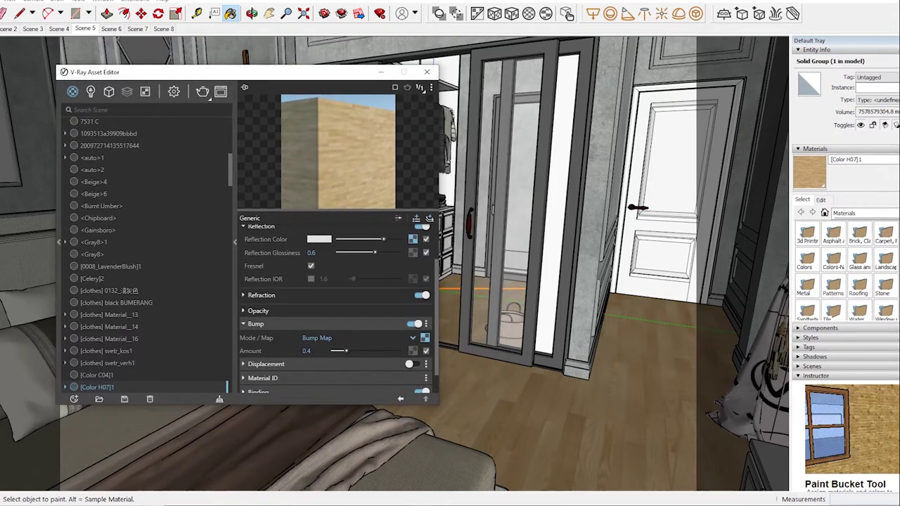
{"action": "key", "text": "alt"}
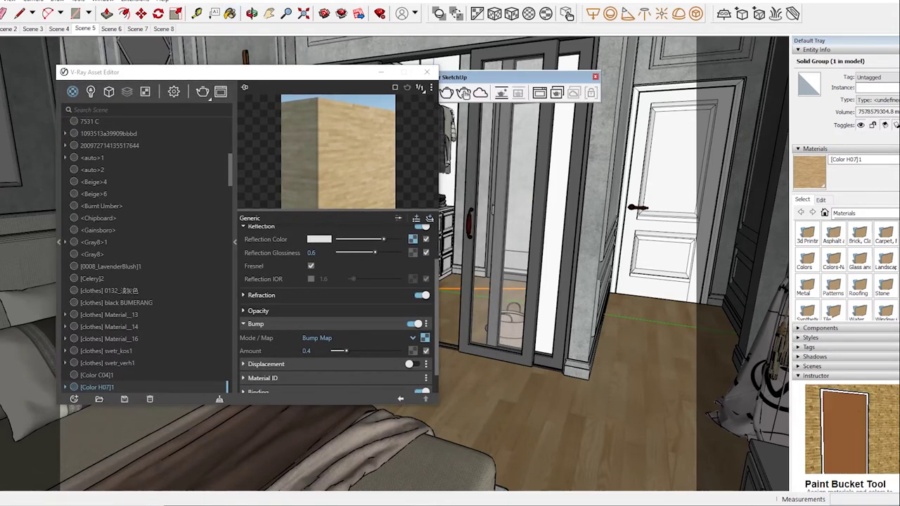
Sample and inspect the 0 tuong trang wall and 0 nhua den materials' reflection settings.
{"action": "left_click", "coordinate": [755, 175], "text": "alt"}
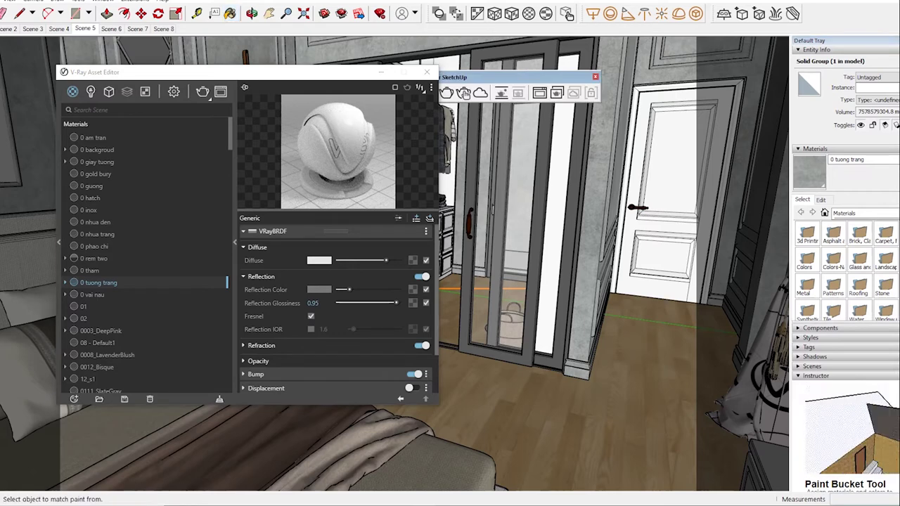
{"action": "left_click", "coordinate": [637, 207], "text": "alt"}
{"action": "left_click", "coordinate": [260, 277]}
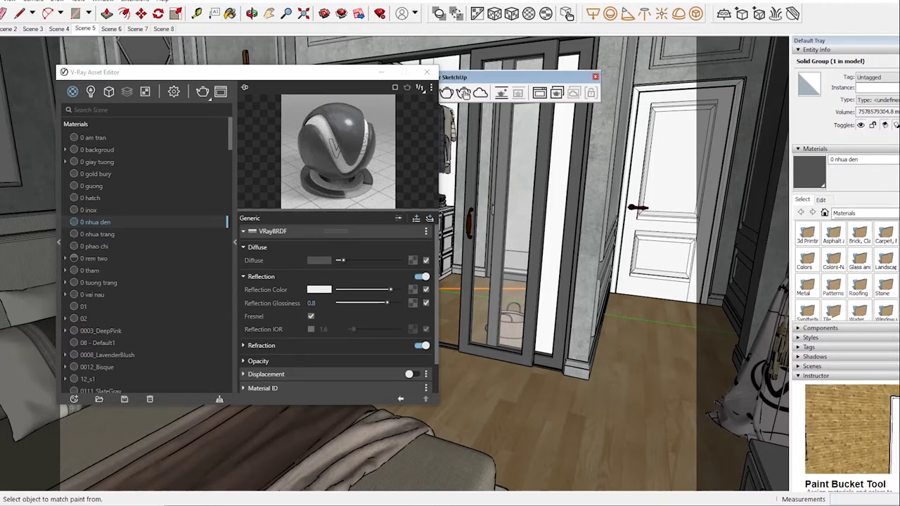
Slightly darken the Translucent Glass Blue#1 reflection colour, then sample 0 gold bury.
{"action": "left_click", "coordinate": [113, 387]}
{"action": "left_click", "coordinate": [261, 277]}
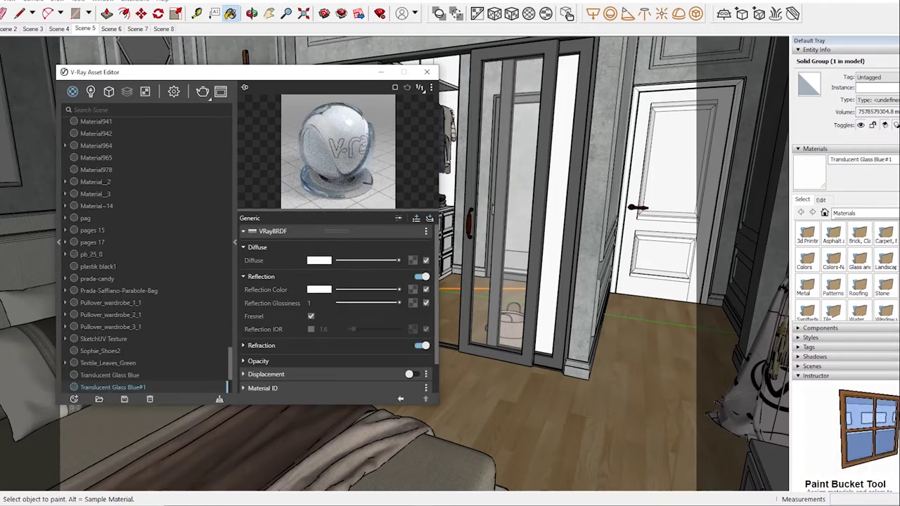
{"action": "left_click_drag", "start_coordinate": [398, 290], "coordinate": [394, 290]}
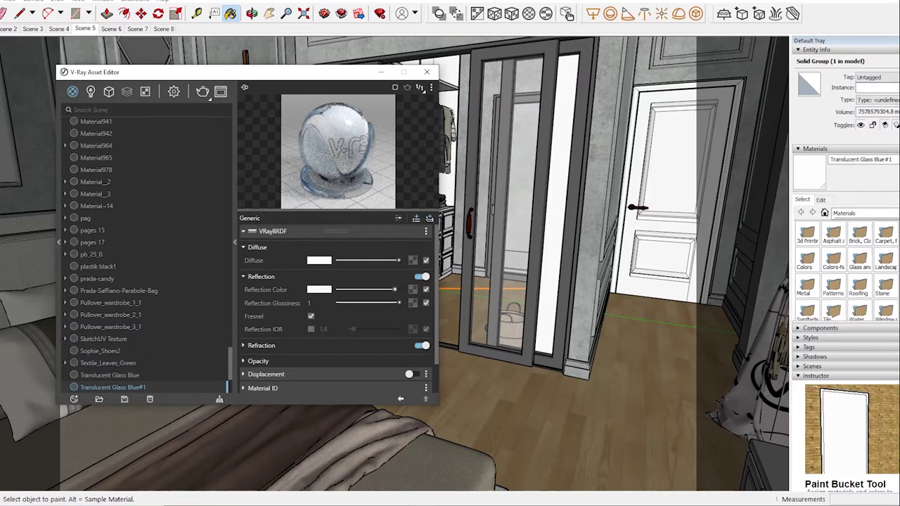
{"action": "left_click", "coordinate": [261, 345]}
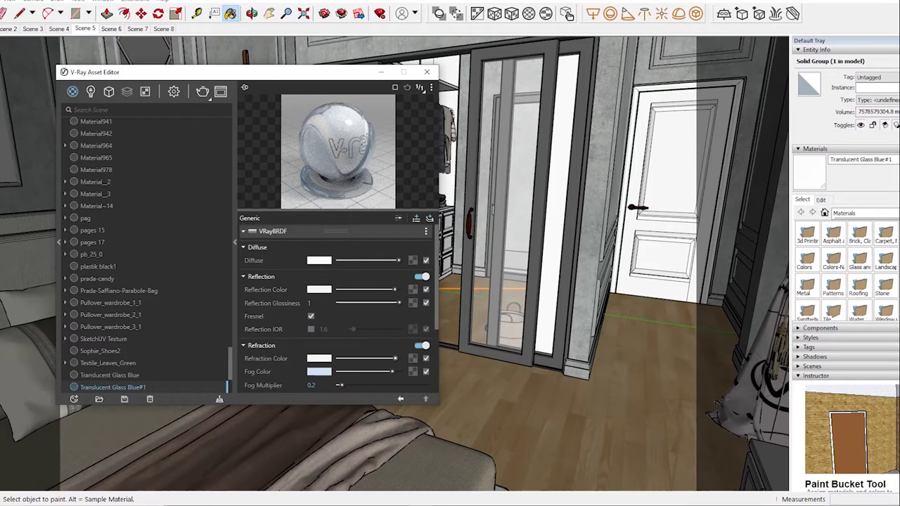
{"action": "key", "text": "alt"}
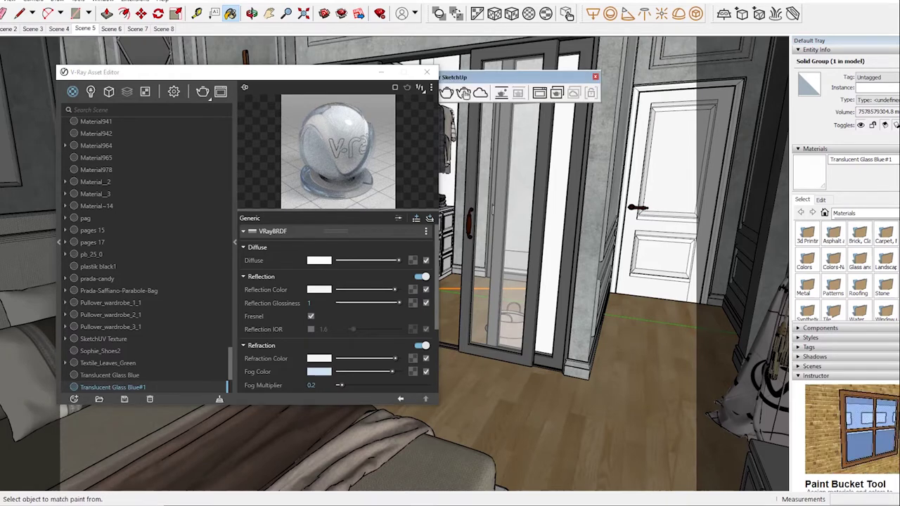
{"action": "left_click", "coordinate": [636, 207], "text": "alt"}
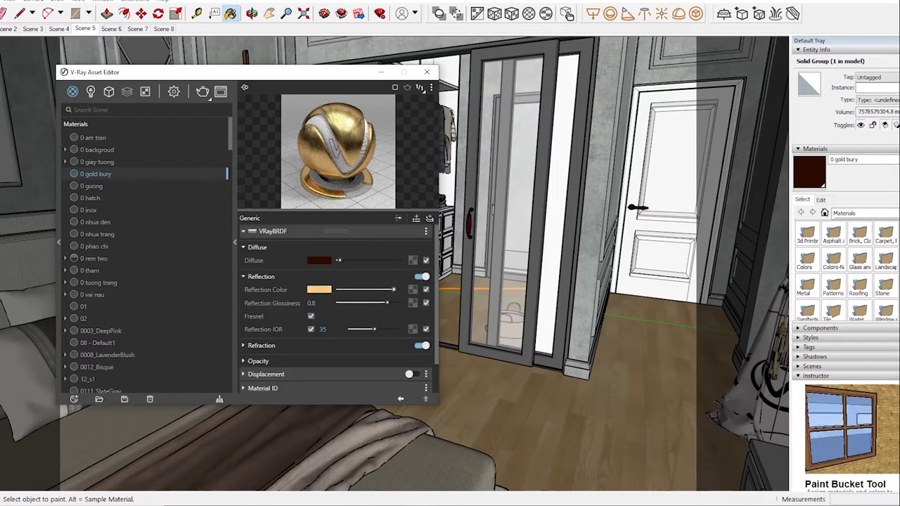
Raise the 0 gold bury reflection glossiness to 0.85 and confirm its IOR value.
{"action": "left_click_drag", "start_coordinate": [385, 302], "coordinate": [389, 303]}
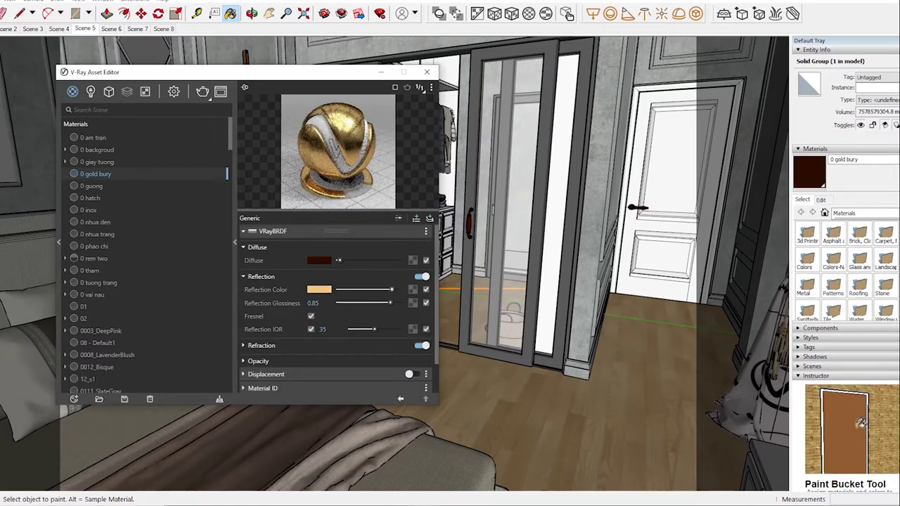
{"action": "double_click", "coordinate": [323, 329]}
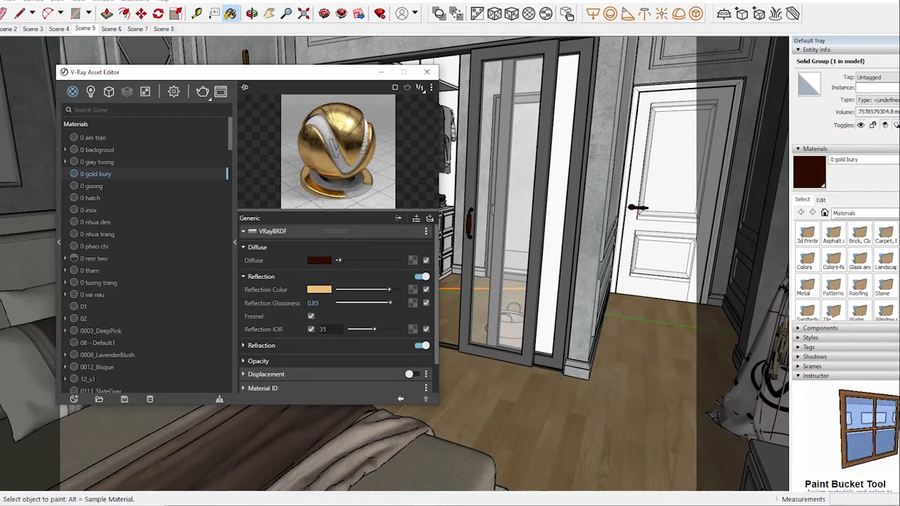
{"action": "key", "text": "Return"}
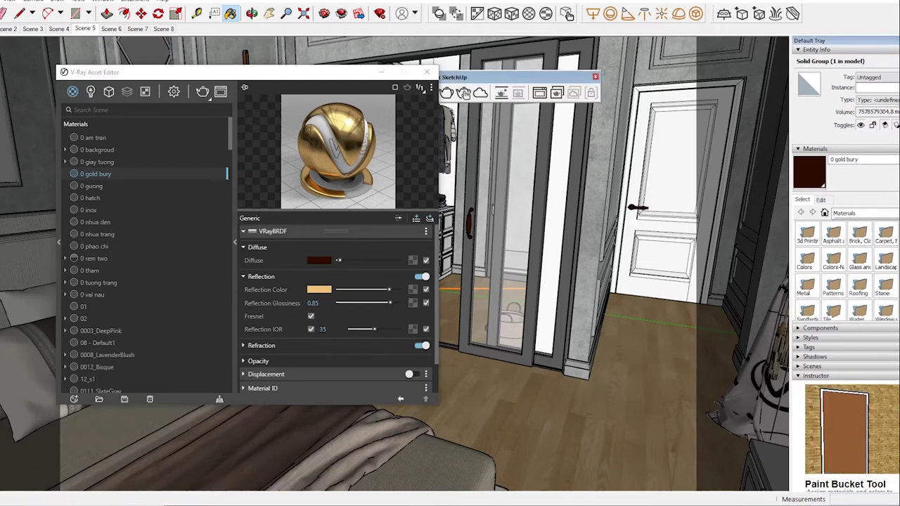
Orbit the view to frame the vanity table and round mirror.
{"action": "middle_click_drag", "start_coordinate": [492, 210], "coordinate": [463, 92]}
{"action": "left_click", "coordinate": [463, 92]}
{"action": "left_click_drag", "start_coordinate": [562, 281], "coordinate": [506, 253]}
{"action": "mouse_move", "coordinate": [611, 267]}
{"action": "left_mouse_down"}
{"action": "mouse_move", "coordinate": [555, 267]}
{"action": "mouse_move", "coordinate": [506, 288]}
{"action": "left_mouse_up"}
Sample the 0 guong mirror, slightly darken its fog colour, and orbit around the vanity.
{"action": "key", "text": "b"}
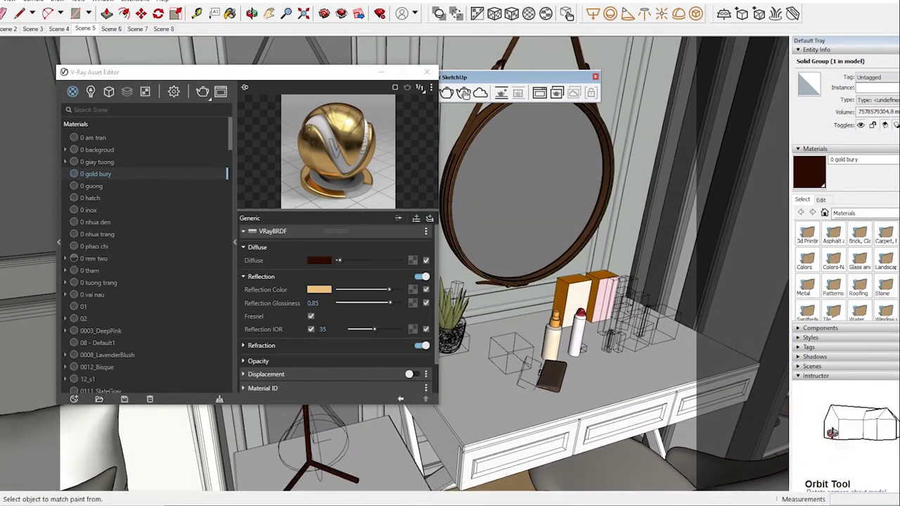
{"action": "left_click", "coordinate": [527, 190], "text": "alt"}
{"action": "left_click", "coordinate": [260, 277]}
{"action": "left_click", "coordinate": [260, 345]}
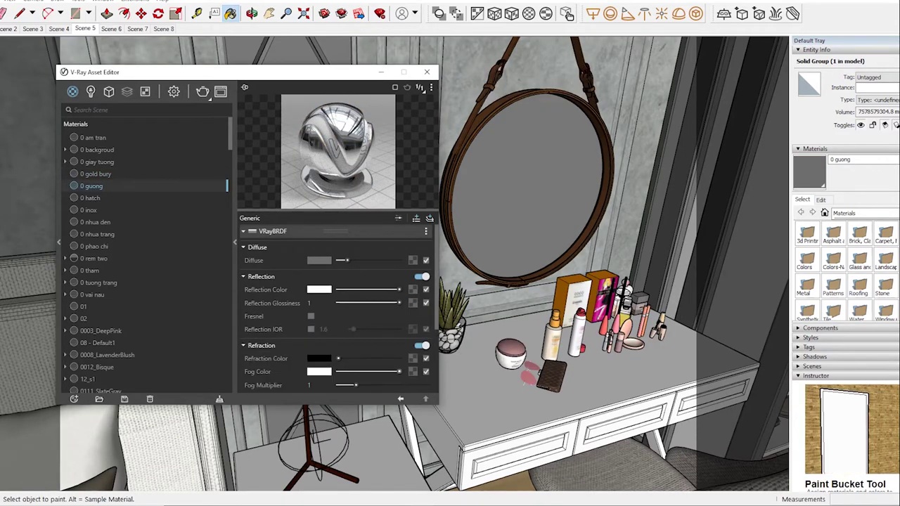
{"action": "left_click_drag", "start_coordinate": [399, 371], "coordinate": [393, 371]}
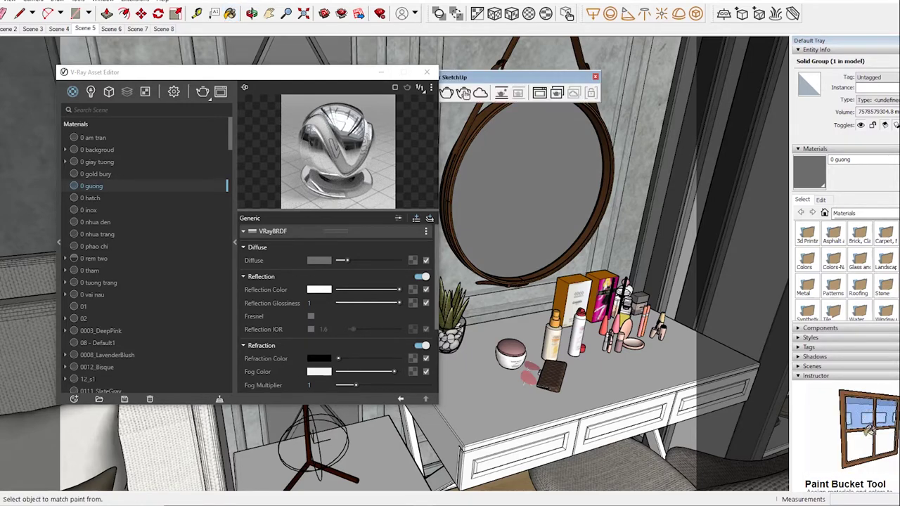
{"action": "middle_click_drag", "start_coordinate": [562, 281], "coordinate": [584, 274]}
{"action": "mouse_move", "coordinate": [492, 394]}
{"action": "middle_mouse_down"}
{"action": "mouse_move", "coordinate": [439, 386]}
{"action": "mouse_move", "coordinate": [468, 337]}
{"action": "middle_mouse_up"}
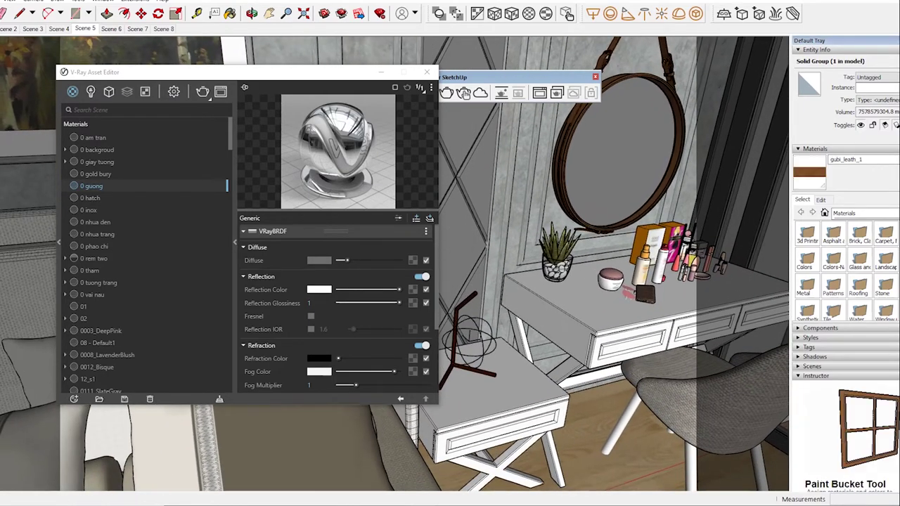
Sample the gubi_leath_1 leather and browse its addable layers and advanced parameters without adding any.
{"action": "key", "text": "b"}
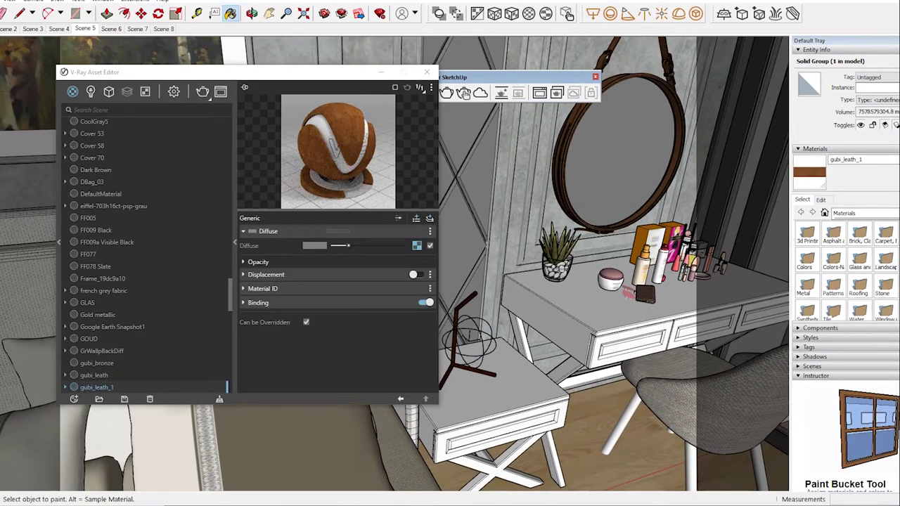
{"action": "left_click", "coordinate": [429, 218]}
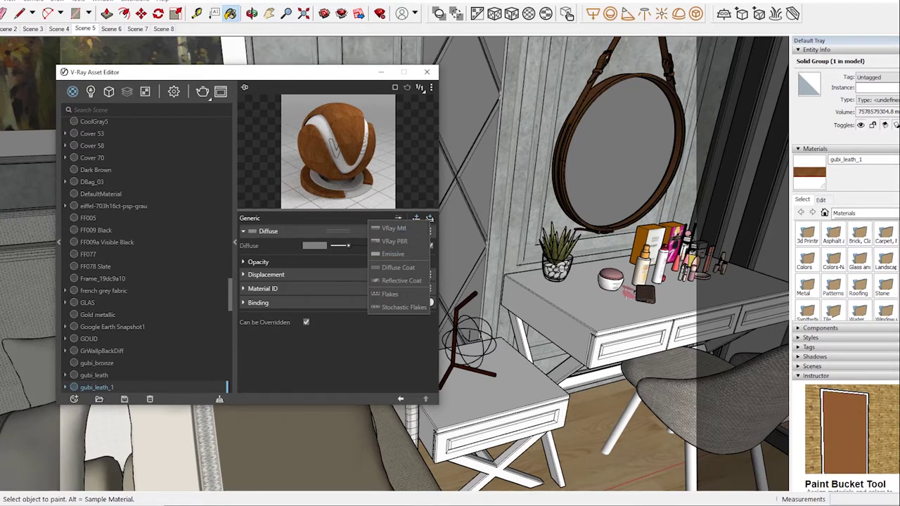
{"action": "left_click", "coordinate": [429, 218]}
{"action": "left_click", "coordinate": [429, 218]}
{"action": "left_click", "coordinate": [429, 218]}
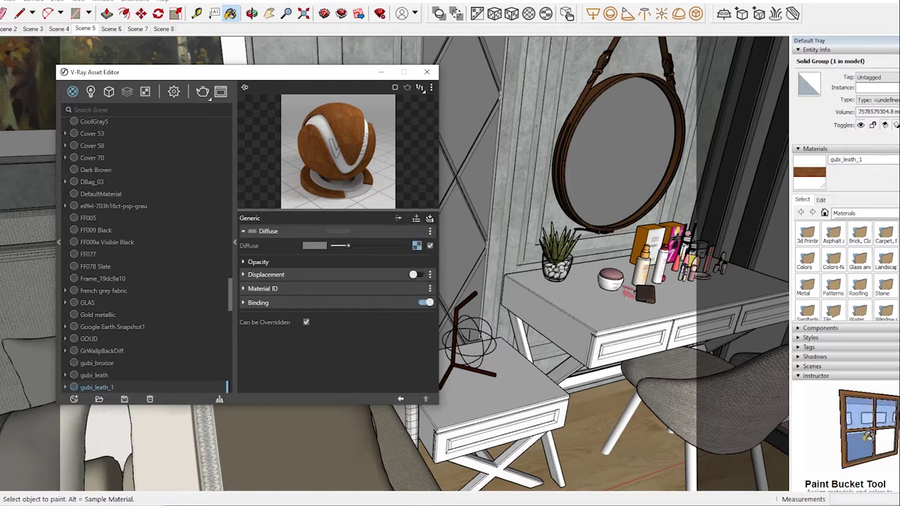
{"action": "left_click", "coordinate": [430, 218]}
{"action": "left_click", "coordinate": [429, 218]}
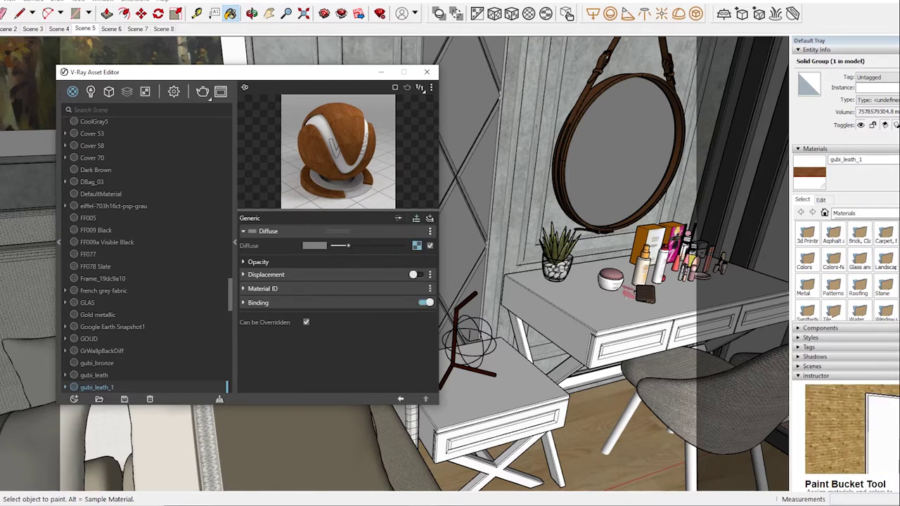
{"action": "left_click", "coordinate": [429, 218]}
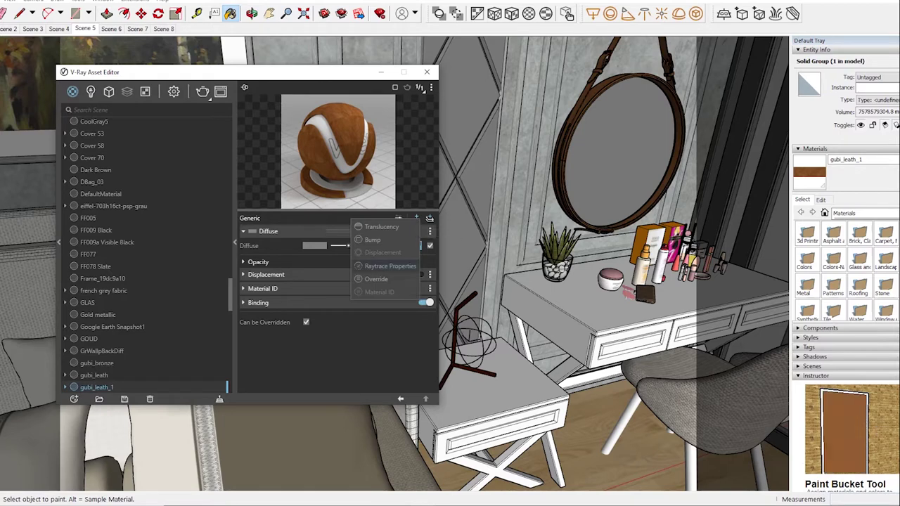
{"action": "left_click", "coordinate": [430, 218]}
{"action": "left_click", "coordinate": [398, 218]}
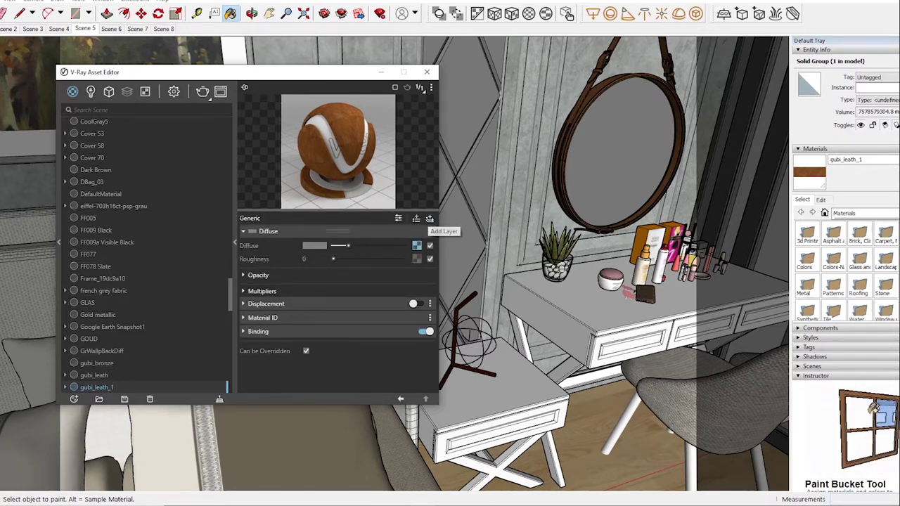
{"action": "left_click", "coordinate": [430, 218]}
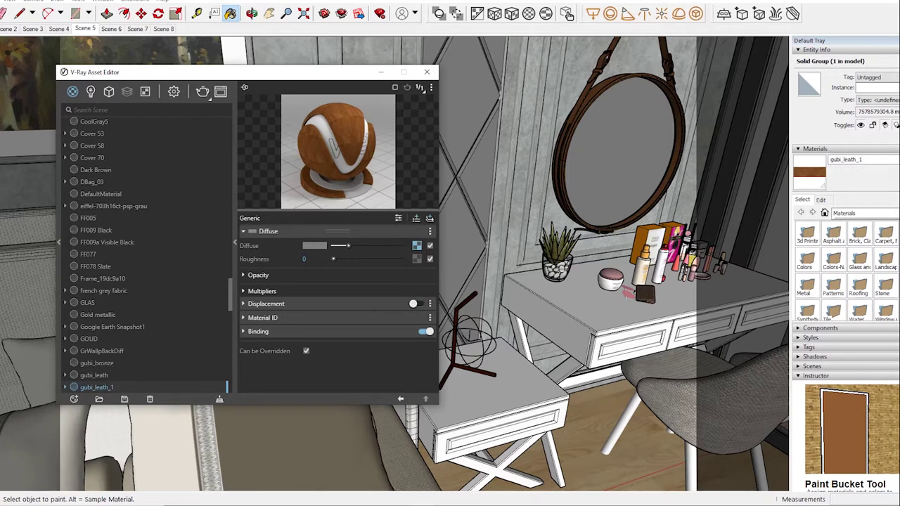
Dismiss the attribute list unchanged and sample the white 0 nhua trang plastic from the vanity.
{"action": "left_click", "coordinate": [416, 218]}
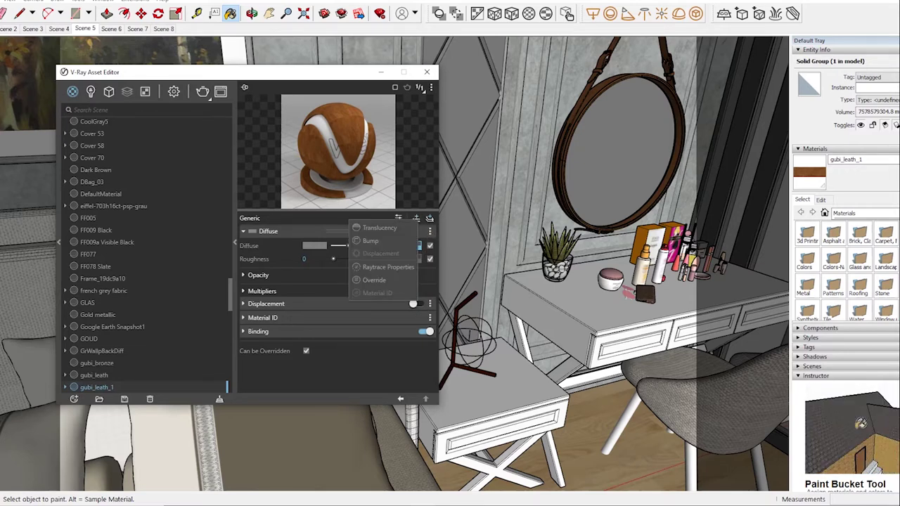
{"action": "key", "text": "Escape"}
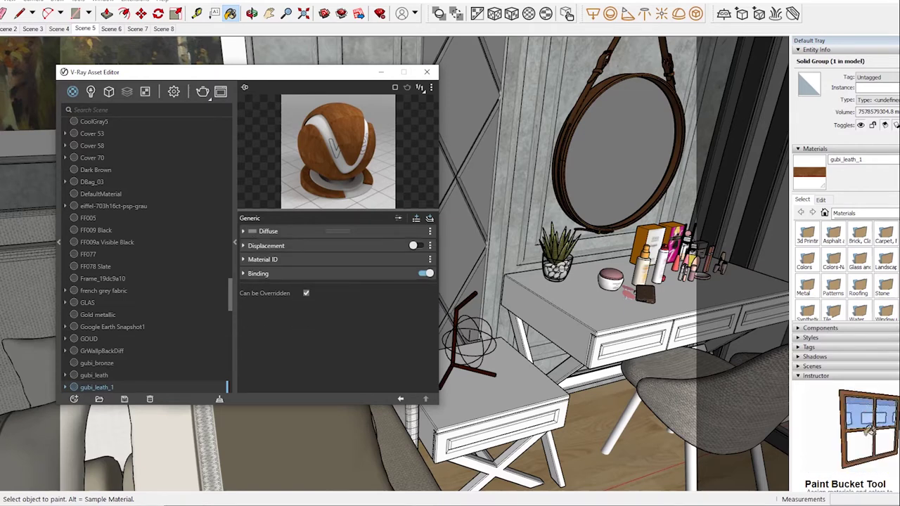
{"action": "left_click", "coordinate": [305, 292]}
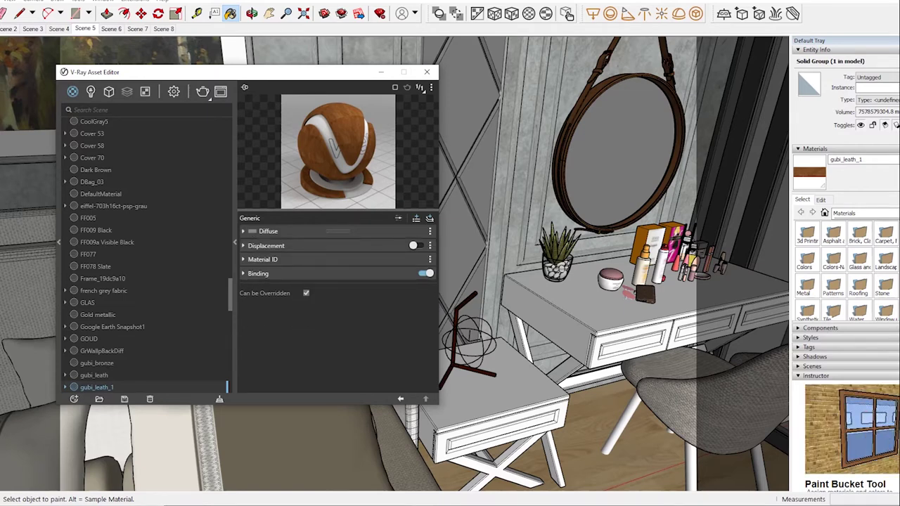
{"action": "key", "text": "alt"}
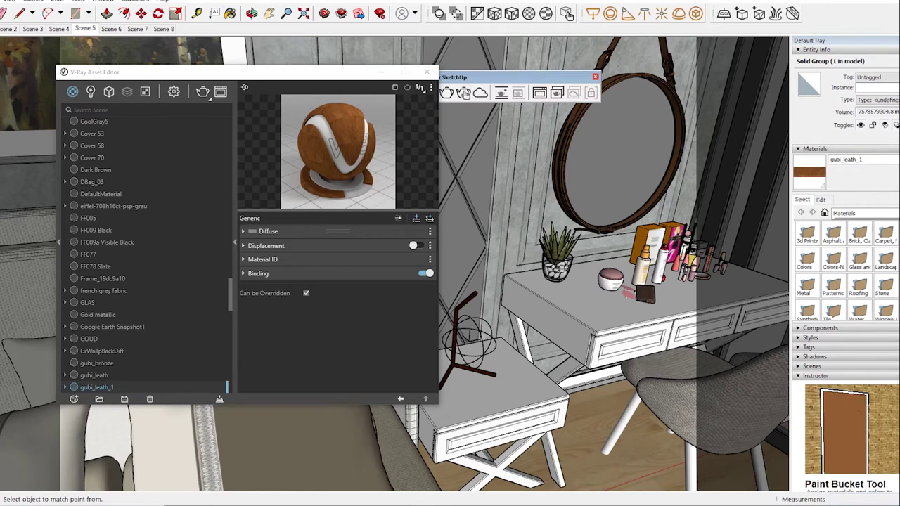
{"action": "scroll", "coordinate": [562, 267], "scroll_direction": "down", "scroll_amount": 2}
{"action": "left_click", "coordinate": [548, 295], "text": "alt"}
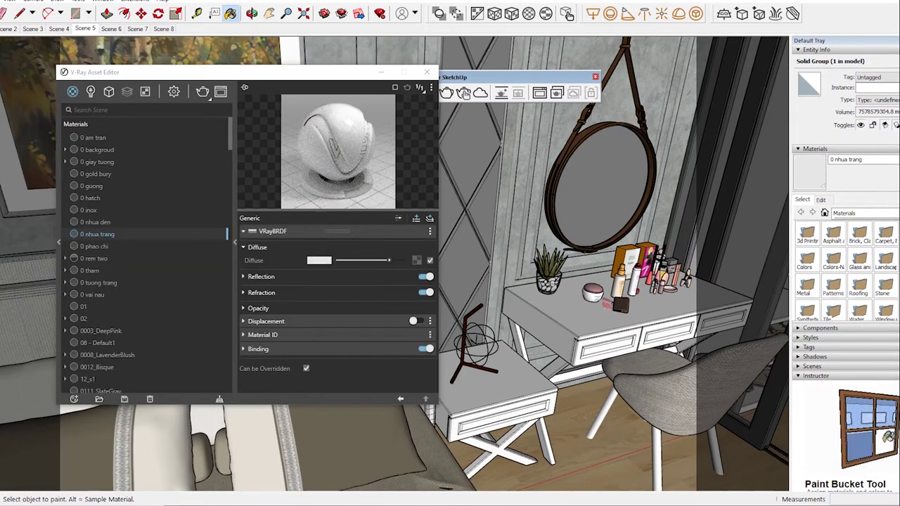
Set Reflection Glossiness to 0.95 on 0 nhua trang and adjust the 0 guong mirror's reflection.
{"action": "left_click", "coordinate": [261, 276]}
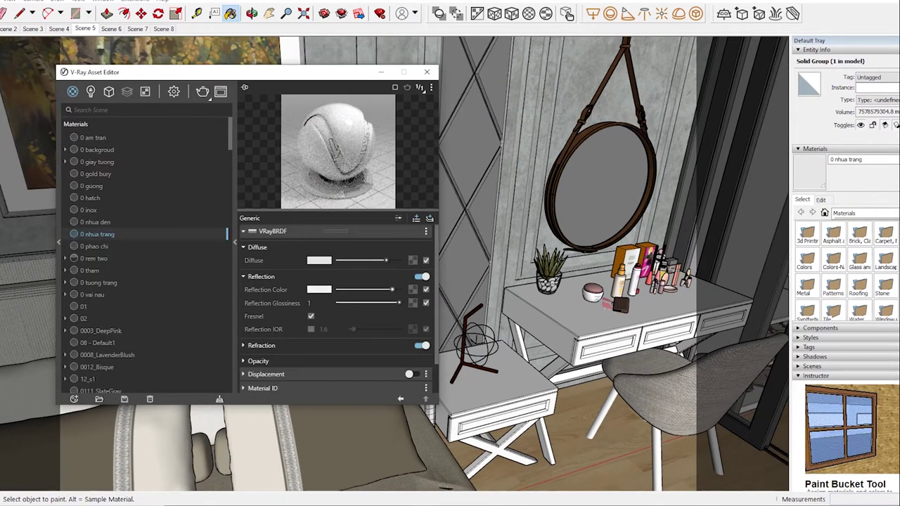
{"action": "left_click_drag", "start_coordinate": [399, 303], "coordinate": [396, 303]}
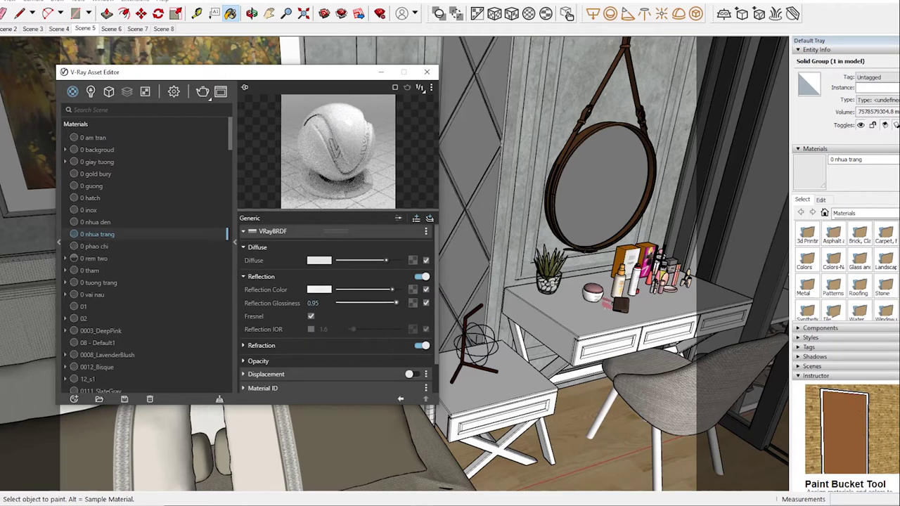
{"action": "key", "text": "alt"}
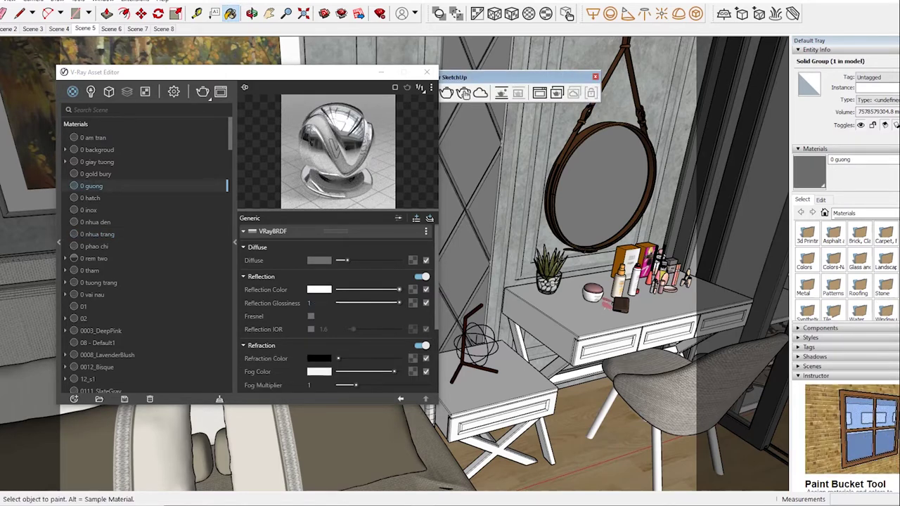
{"action": "left_click_drag", "start_coordinate": [399, 289], "coordinate": [391, 289]}
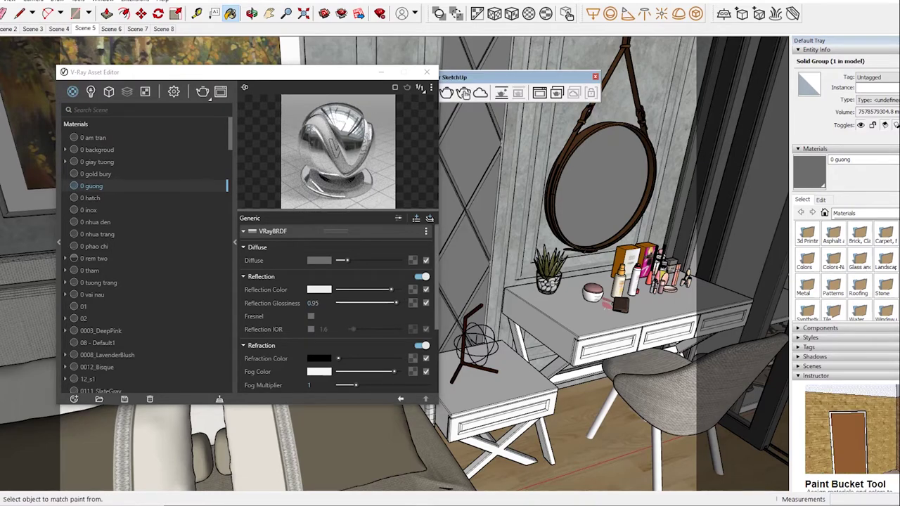
Orbit around the bedroom, sampling the 0 tuong trang wall and 0 gold bury materials.
{"action": "middle_click_drag", "start_coordinate": [604, 302], "coordinate": [703, 302]}
{"action": "key", "text": "b"}
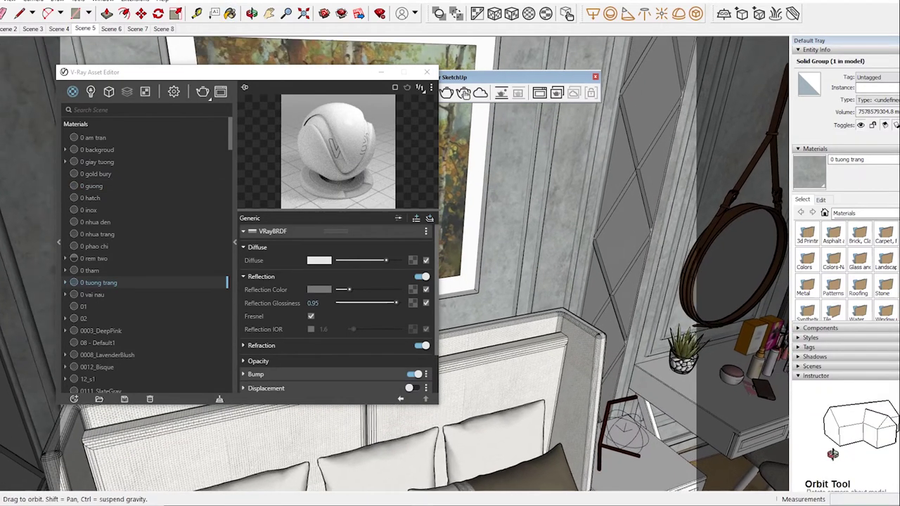
{"action": "mouse_move", "coordinate": [632, 303]}
{"action": "middle_mouse_down"}
{"action": "mouse_move", "coordinate": [556, 296]}
{"action": "mouse_move", "coordinate": [534, 281]}
{"action": "mouse_move", "coordinate": [464, 281]}
{"action": "middle_mouse_up"}
{"action": "middle_click_drag", "start_coordinate": [491, 337], "coordinate": [545, 352]}
{"action": "left_click", "coordinate": [545, 352], "text": "alt"}
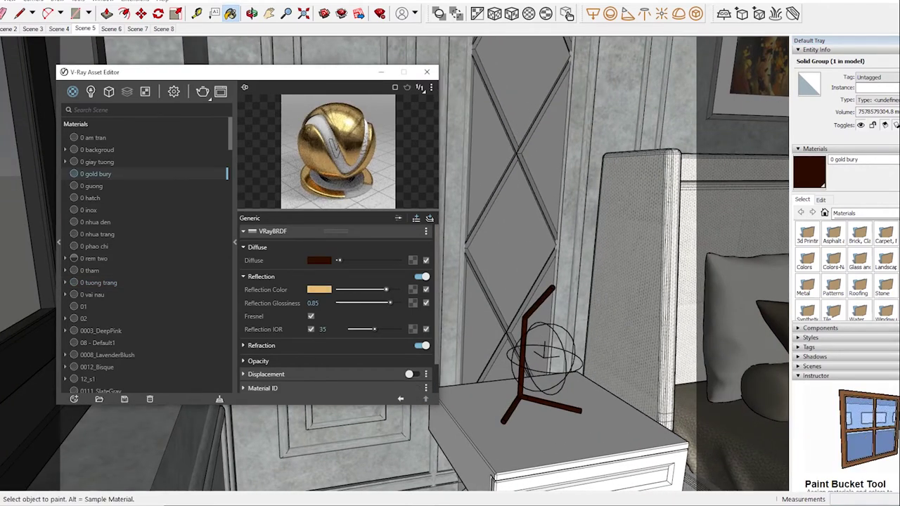
{"action": "middle_click_drag", "start_coordinate": [544, 351], "coordinate": [485, 341]}
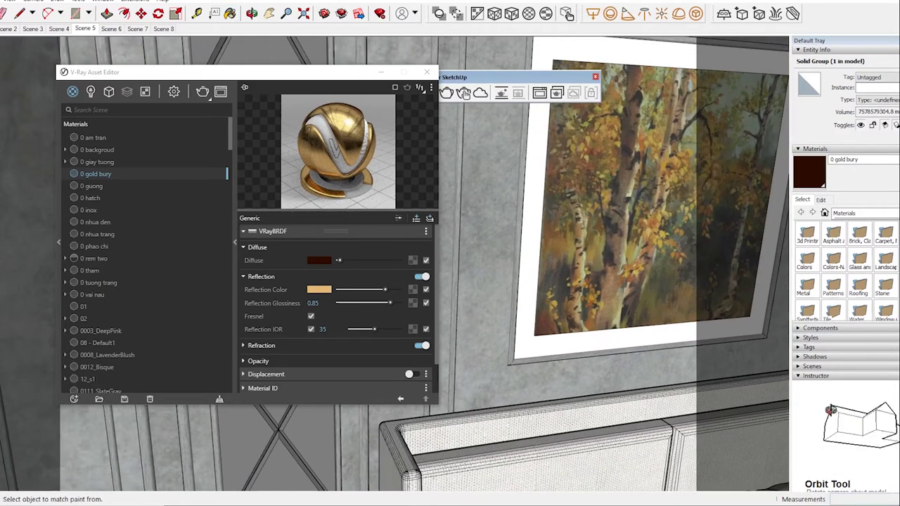
Sample the painting's Color A01 material and lower its Reflection Glossiness to 0.85.
{"action": "left_click", "coordinate": [632, 211], "text": "alt"}
{"action": "left_click", "coordinate": [260, 276]}
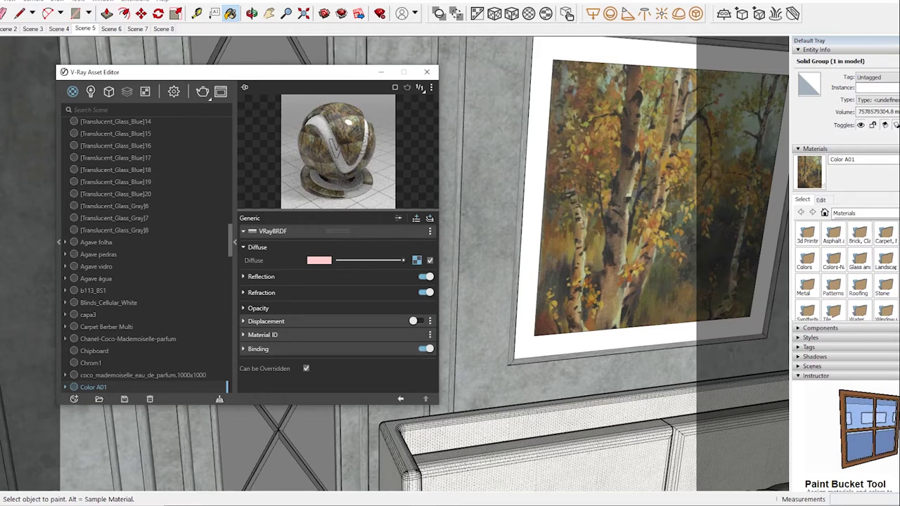
{"action": "left_click", "coordinate": [261, 276]}
{"action": "left_click_drag", "start_coordinate": [399, 303], "coordinate": [390, 303]}
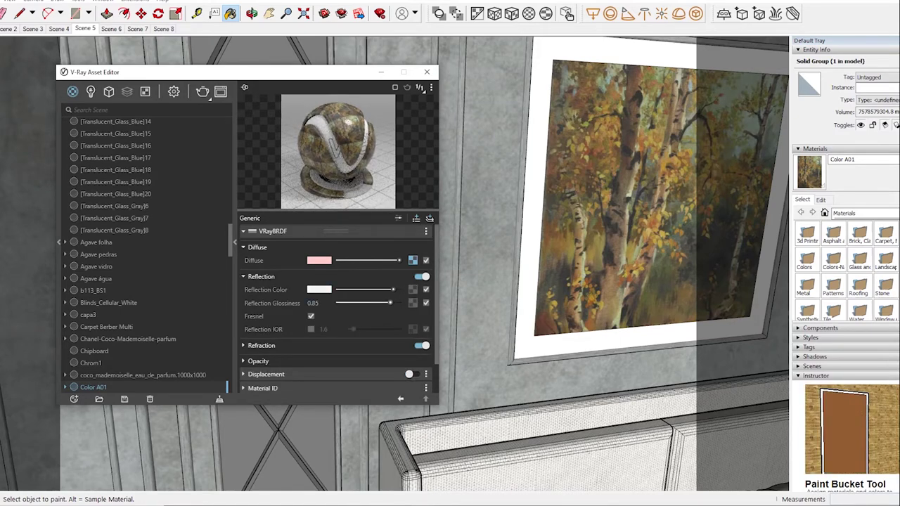
Orbit toward the window and sample its Translucent Glass Blue material.
{"action": "middle_click_drag", "start_coordinate": [534, 176], "coordinate": [463, 92]}
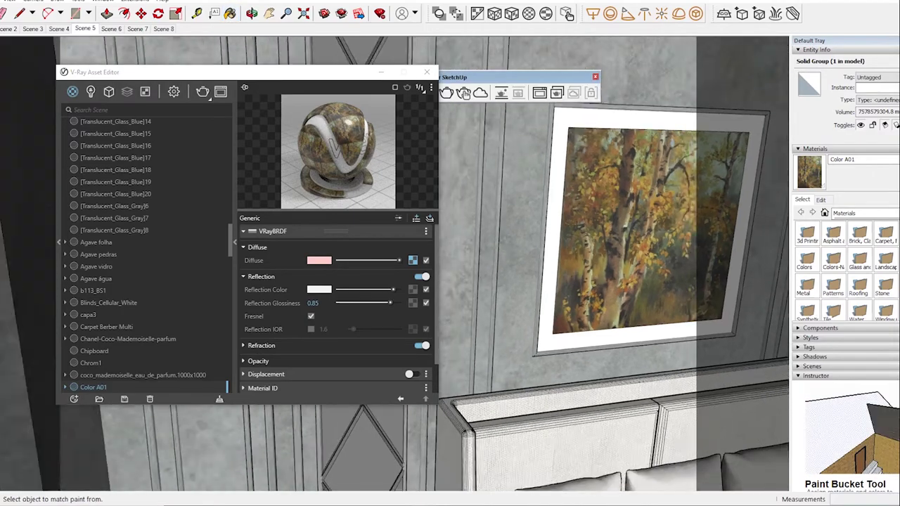
{"action": "mouse_move", "coordinate": [534, 281]}
{"action": "middle_mouse_down"}
{"action": "mouse_move", "coordinate": [492, 267]}
{"action": "mouse_move", "coordinate": [429, 267]}
{"action": "mouse_move", "coordinate": [477, 343]}
{"action": "middle_mouse_up"}
{"action": "left_click", "coordinate": [477, 343], "text": "alt"}
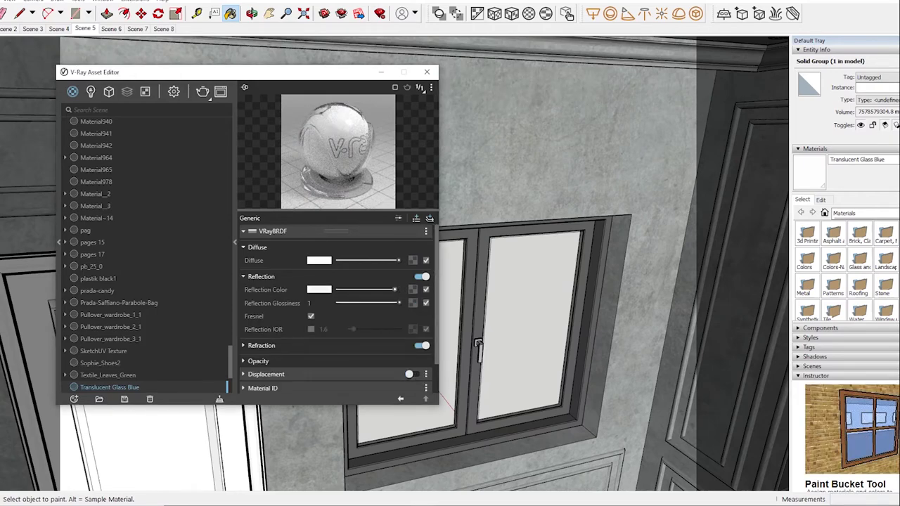
Orbit the view up to the ceiling light fixture.
{"action": "middle_click_drag", "start_coordinate": [477, 343], "coordinate": [476, 485]}
{"action": "middle_click_drag", "start_coordinate": [476, 421], "coordinate": [478, 485]}
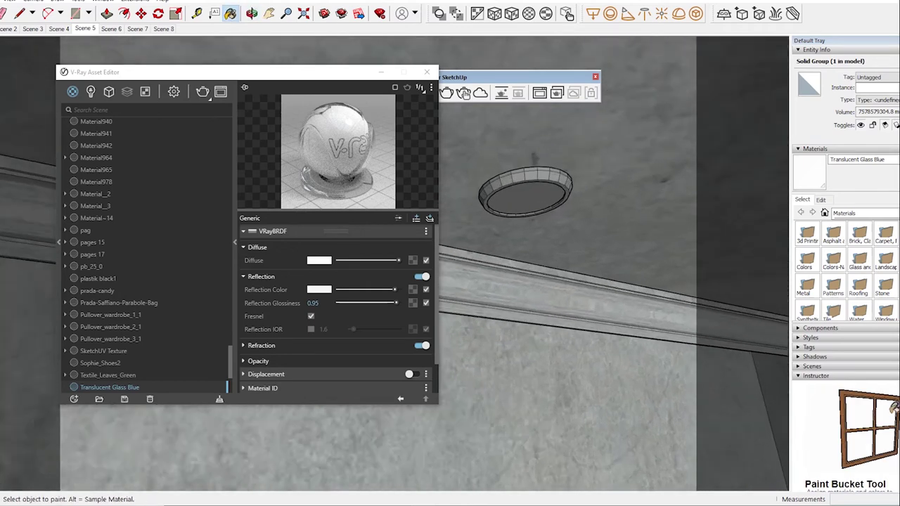
{"action": "middle_click_drag", "start_coordinate": [476, 422], "coordinate": [477, 478]}
Open the ceiling light fixture group for editing and orbit around it.
{"action": "key", "text": "space"}
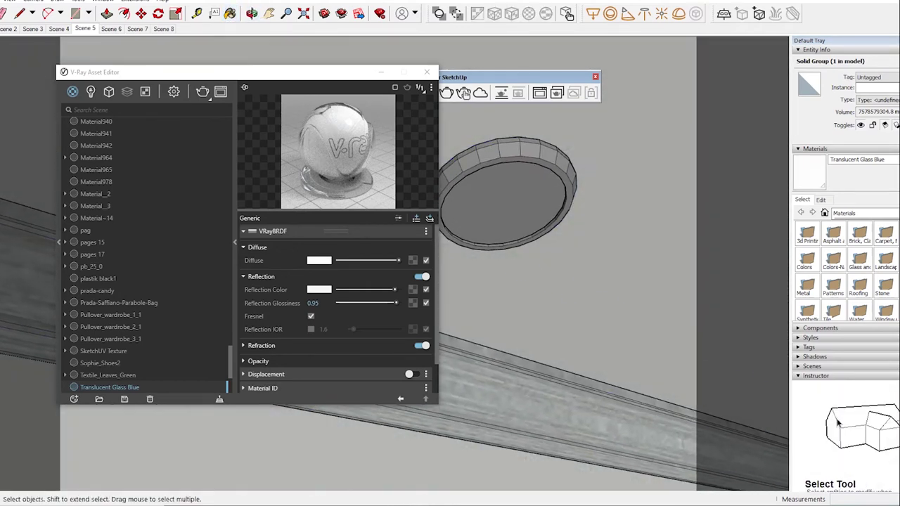
{"action": "key", "text": "Return"}
{"action": "key", "text": "ctrl+a"}
{"action": "mouse_move", "coordinate": [476, 422]}
{"action": "middle_mouse_down"}
{"action": "mouse_move", "coordinate": [492, 464]}
{"action": "mouse_move", "coordinate": [520, 464]}
{"action": "middle_mouse_up"}
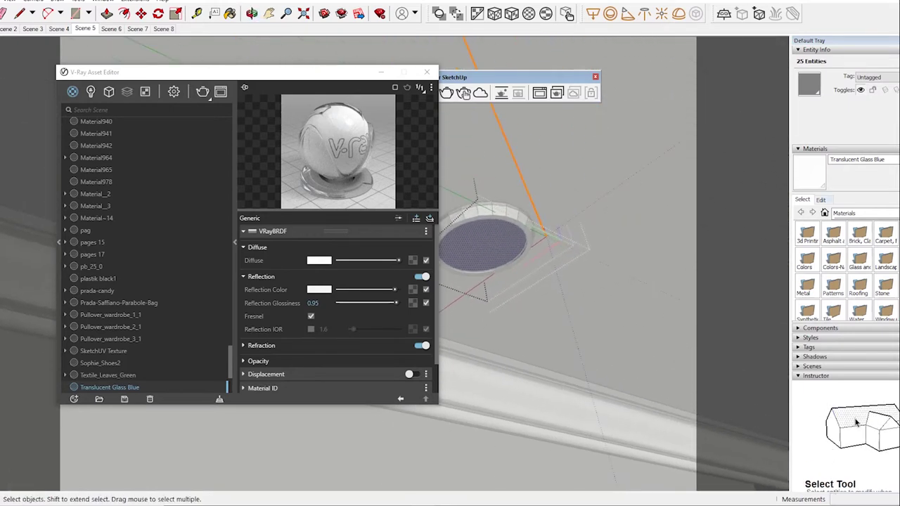
{"action": "key", "text": "b"}
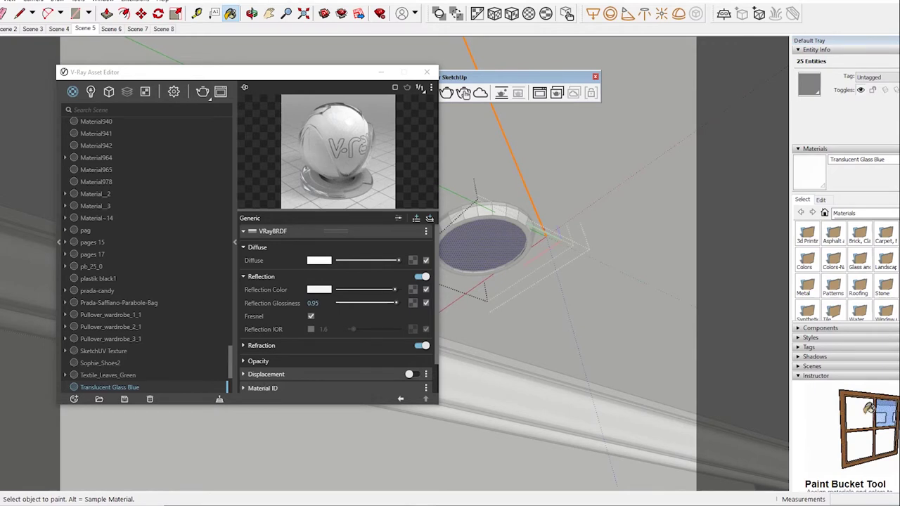
{"action": "key", "text": "space"}
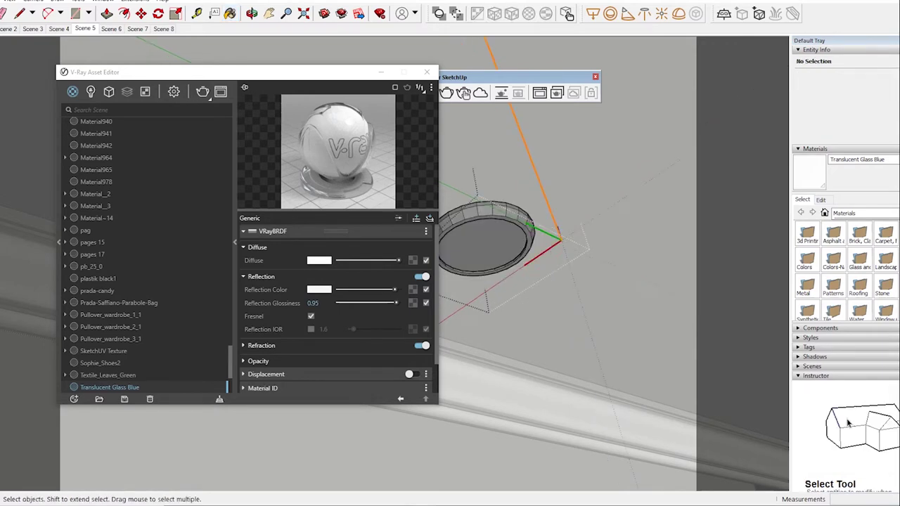
Open the ceiling light fixture group and select its oval face.
{"action": "left_click", "coordinate": [485, 242]}
{"action": "double_click", "coordinate": [485, 242]}
{"action": "left_click", "coordinate": [485, 243]}
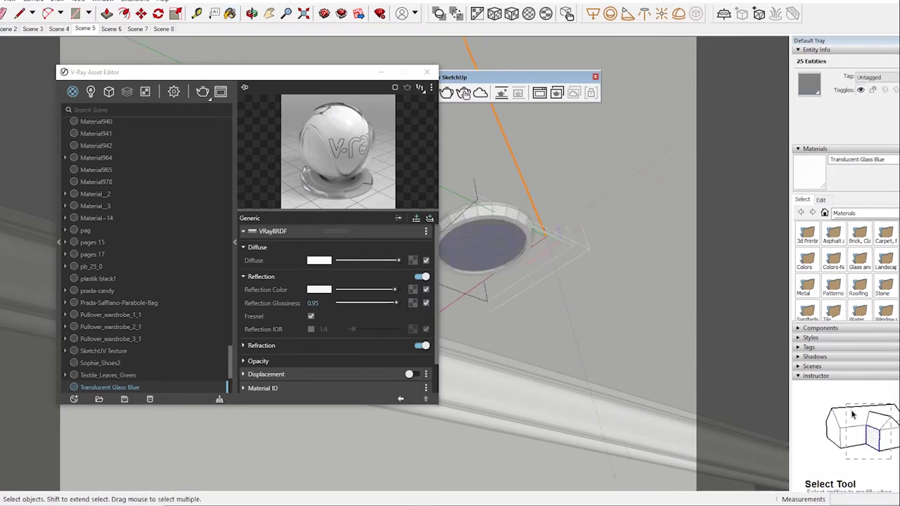
Paint the oval face pale pink [Color A01]1 from Colors, then sample it for V-Ray editing.
{"action": "key", "text": "b"}
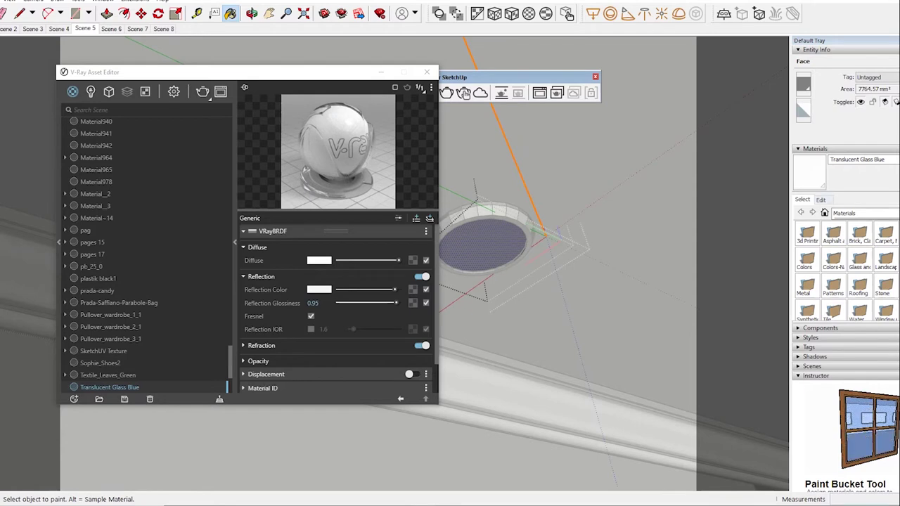
{"action": "scroll", "coordinate": [843, 267], "scroll_direction": "down", "scroll_amount": 3}
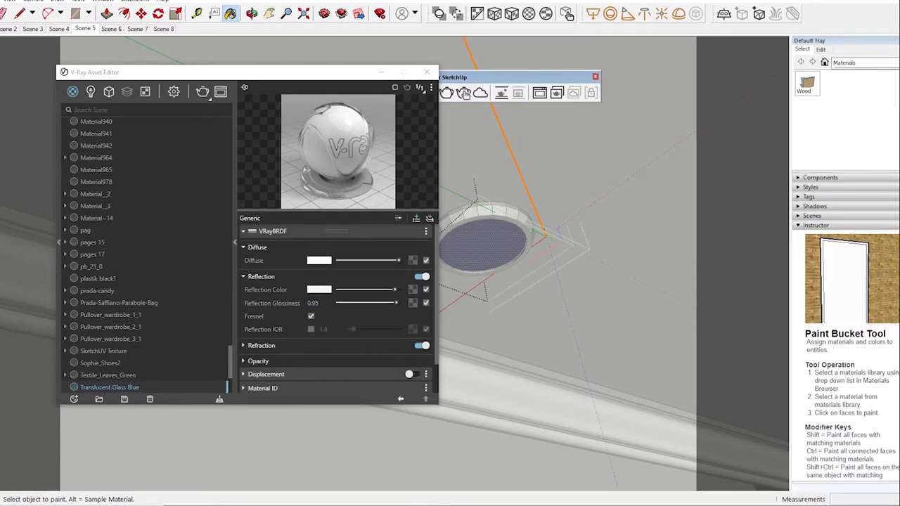
{"action": "scroll", "coordinate": [846, 270], "scroll_direction": "up", "scroll_amount": 3}
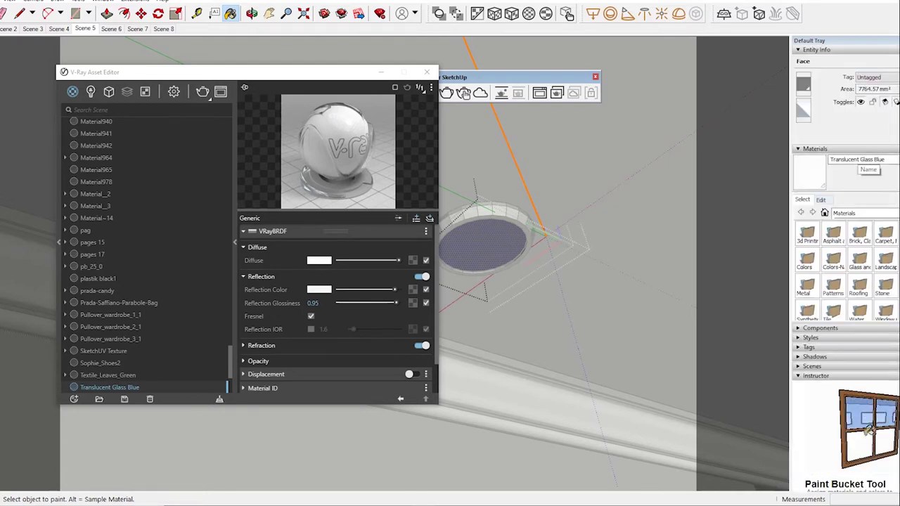
{"action": "left_click", "coordinate": [864, 212]}
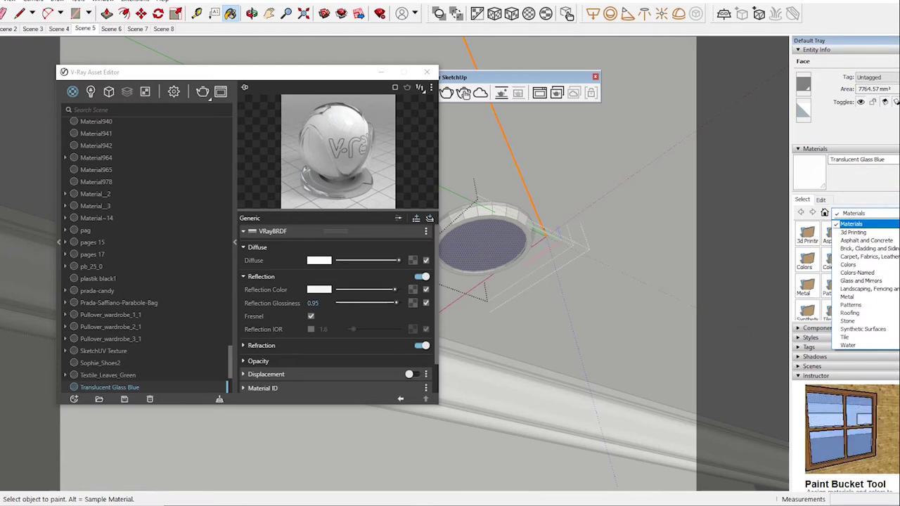
{"action": "left_click", "coordinate": [848, 264]}
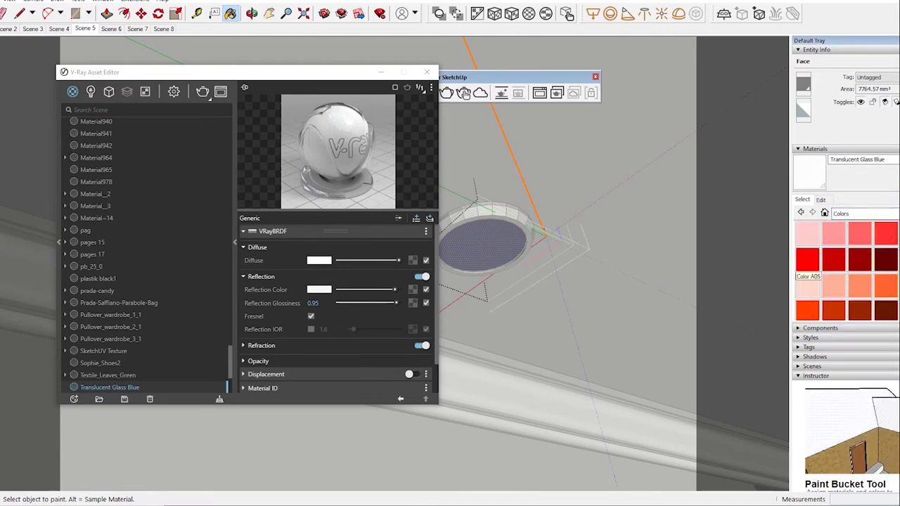
{"action": "left_click", "coordinate": [807, 233]}
{"action": "left_click", "coordinate": [482, 243]}
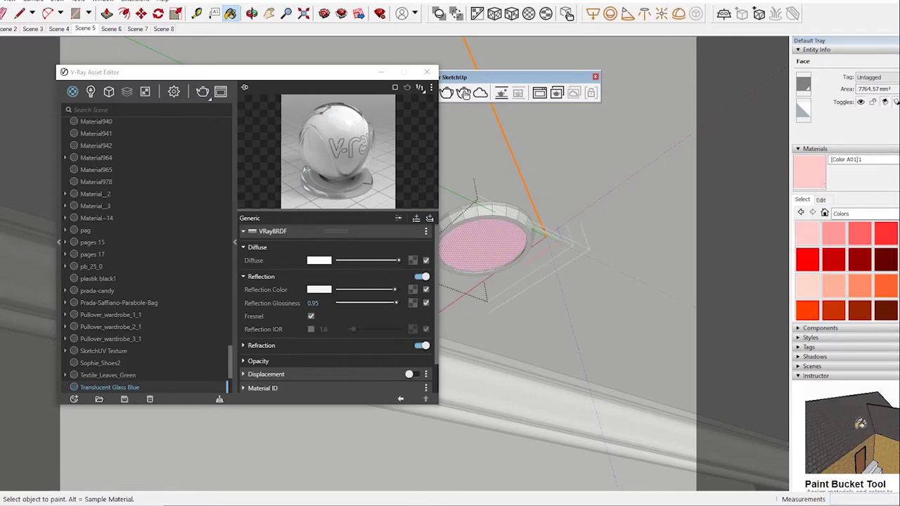
{"action": "key", "text": "space"}
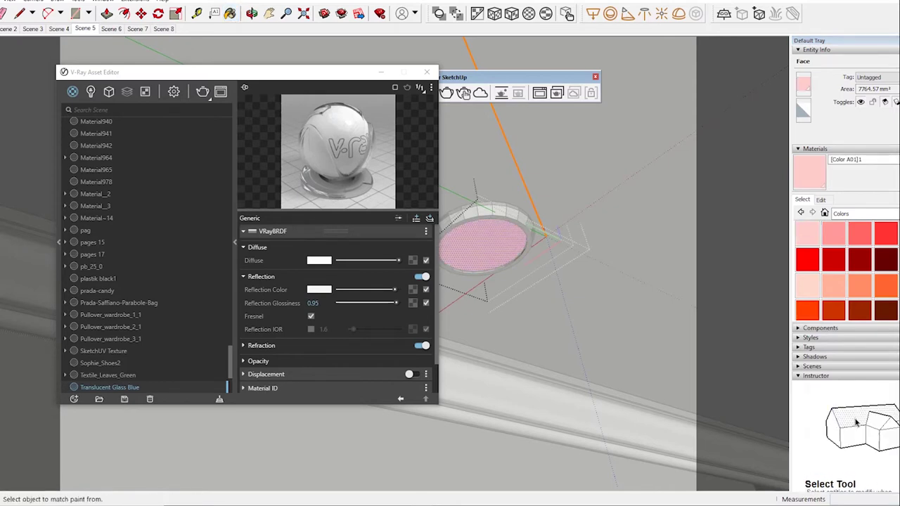
{"action": "key", "text": "b"}
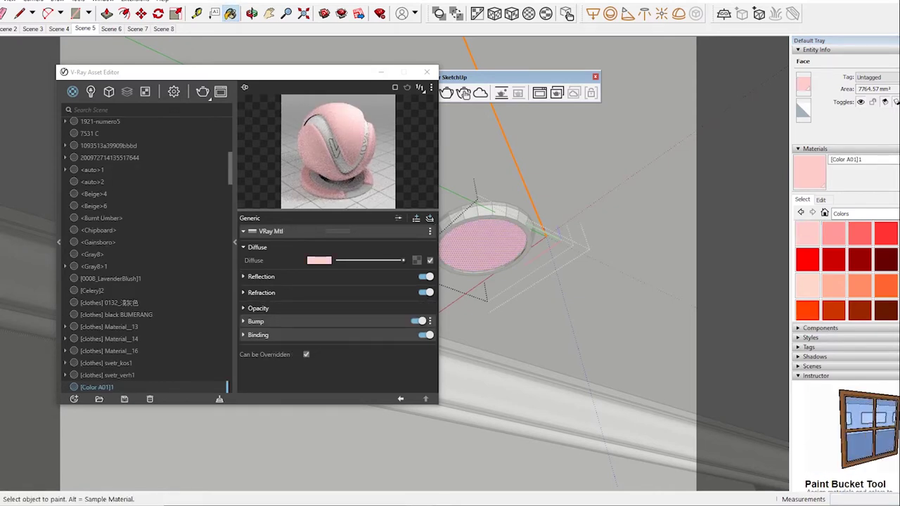
Add an Emissive layer to [Color A01]1 with intensity 10.
{"action": "left_click", "coordinate": [429, 218]}
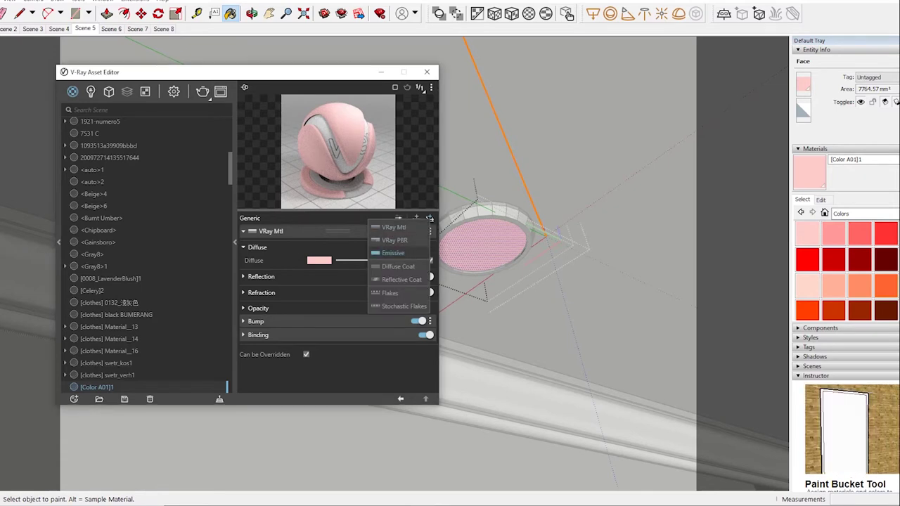
{"action": "key", "text": "Escape"}
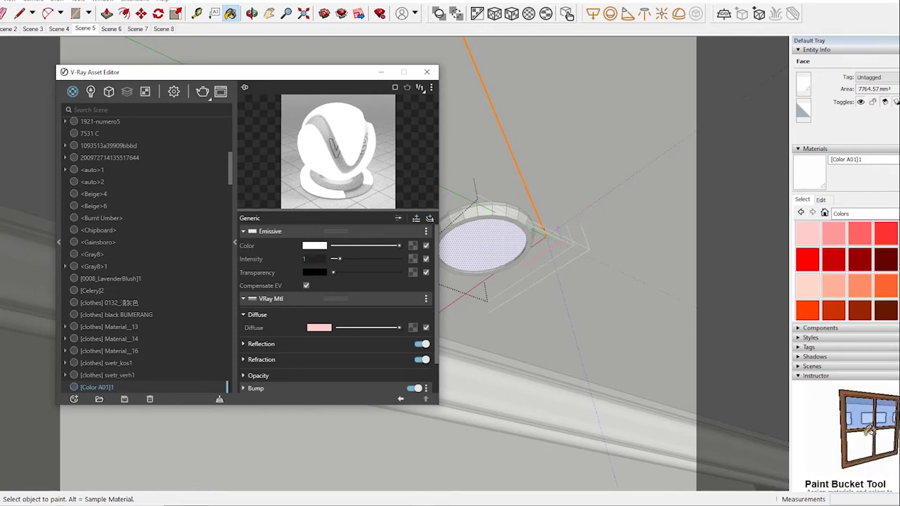
{"action": "type", "text": "10"}
{"action": "key", "text": "Return"}
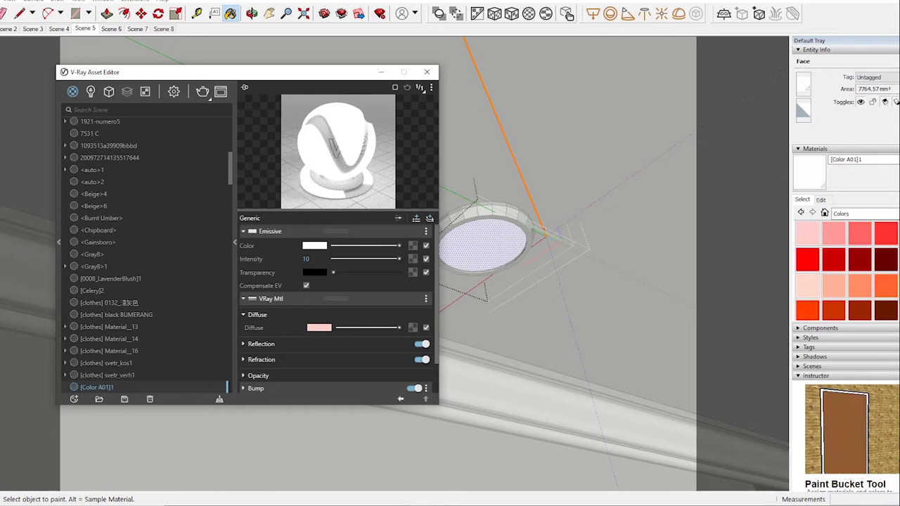
Set the emissive glow colour to warm peach and close the material editor.
{"action": "left_click", "coordinate": [314, 245]}
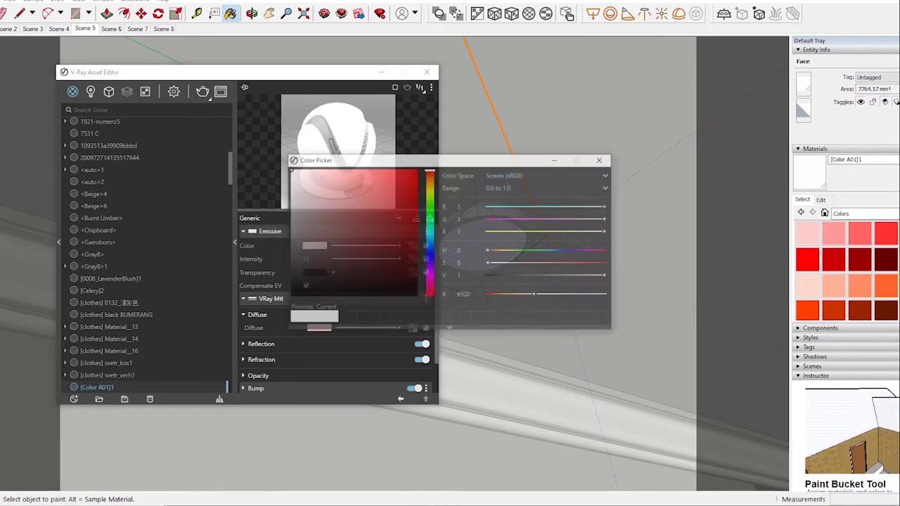
{"action": "left_click_drag", "start_coordinate": [430, 179], "coordinate": [429, 180]}
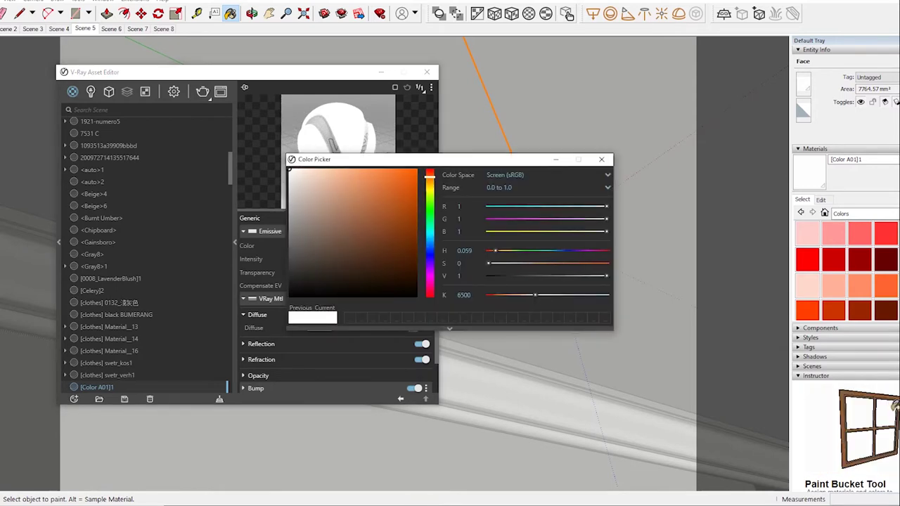
{"action": "left_click_drag", "start_coordinate": [358, 173], "coordinate": [339, 172]}
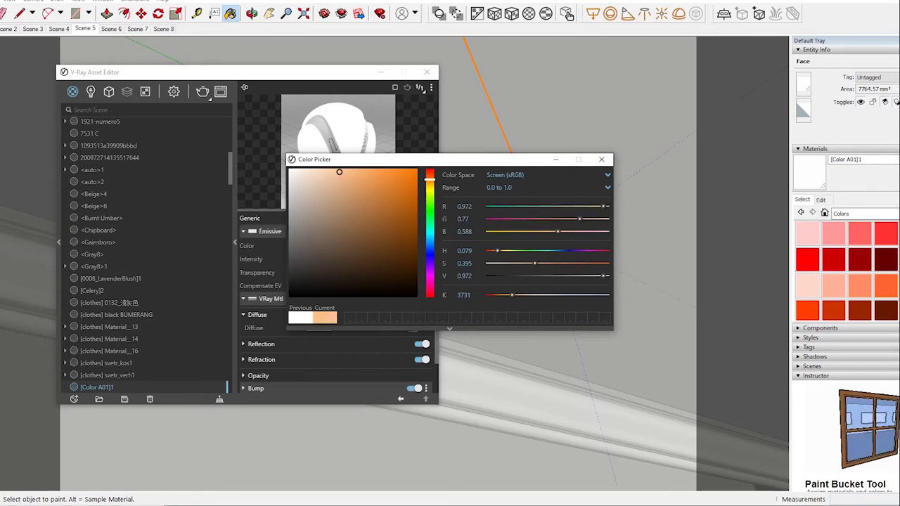
{"action": "left_click", "coordinate": [601, 159]}
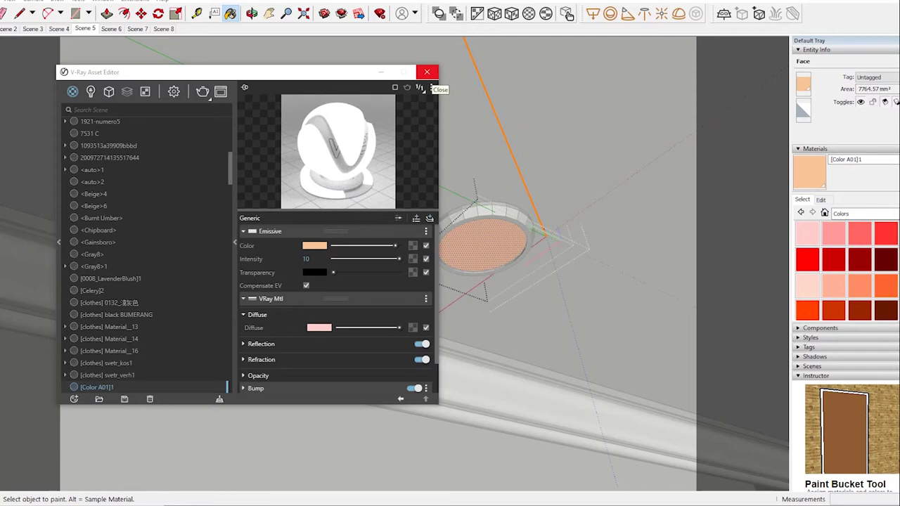
{"action": "left_click", "coordinate": [427, 72]}
{"action": "key", "text": "space"}
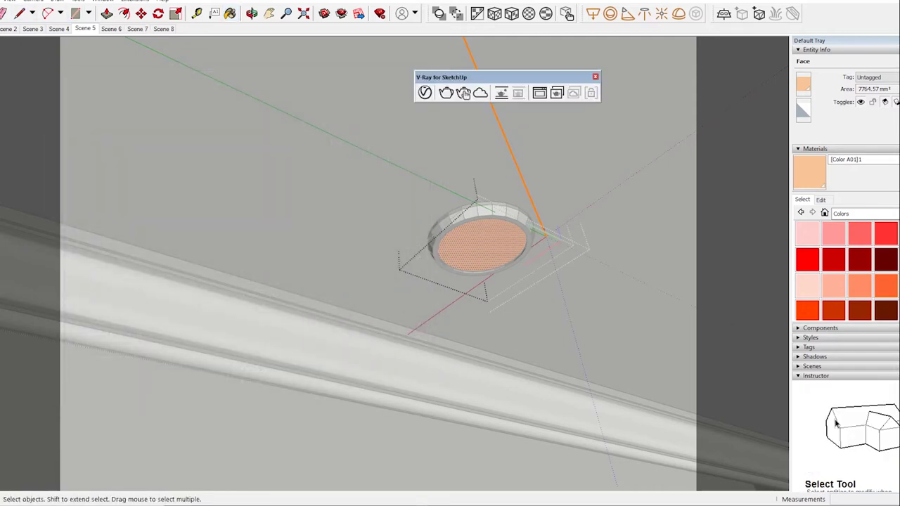
Leave the light group and orbit up to the glowing peach downlight and cornice.
{"action": "key", "text": "Escape"}
{"action": "mouse_move", "coordinate": [422, 281]}
{"action": "middle_mouse_down"}
{"action": "mouse_move", "coordinate": [365, 324]}
{"action": "mouse_move", "coordinate": [422, 246]}
{"action": "mouse_move", "coordinate": [436, 302]}
{"action": "mouse_move", "coordinate": [380, 246]}
{"action": "middle_mouse_up"}
{"action": "middle_click_drag", "start_coordinate": [485, 253], "coordinate": [512, 326]}
{"action": "right_click", "coordinate": [513, 326]}
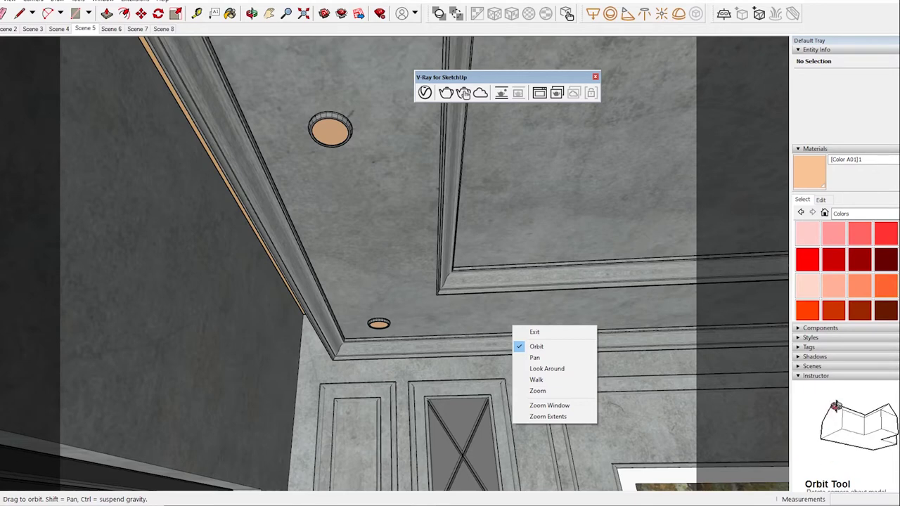
{"action": "left_click", "coordinate": [534, 331]}
{"action": "mouse_move", "coordinate": [534, 332]}
{"action": "middle_mouse_down"}
{"action": "mouse_move", "coordinate": [520, 379]}
{"action": "mouse_move", "coordinate": [492, 393]}
{"action": "middle_mouse_up"}
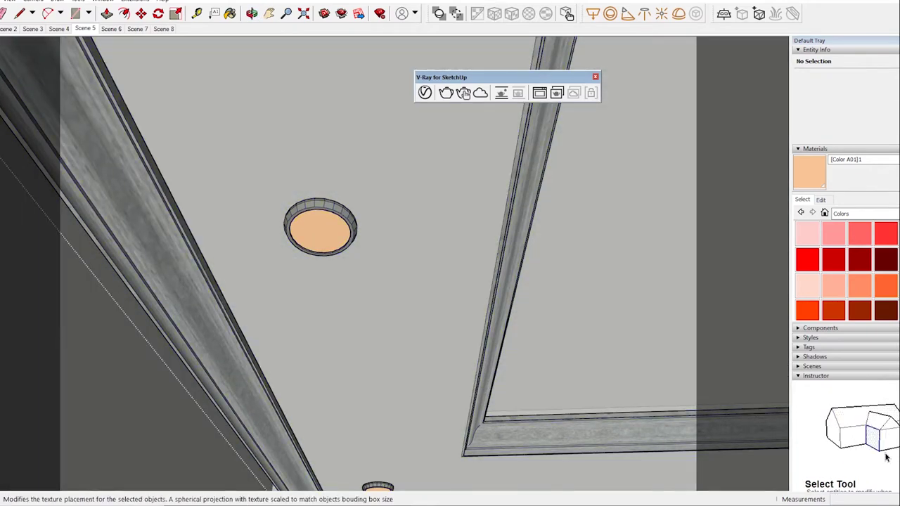
Start a V-Ray IES Light and browse to the D: Sketchup Lesson IES LIGHT\ies folder.
{"action": "left_click", "coordinate": [644, 14]}
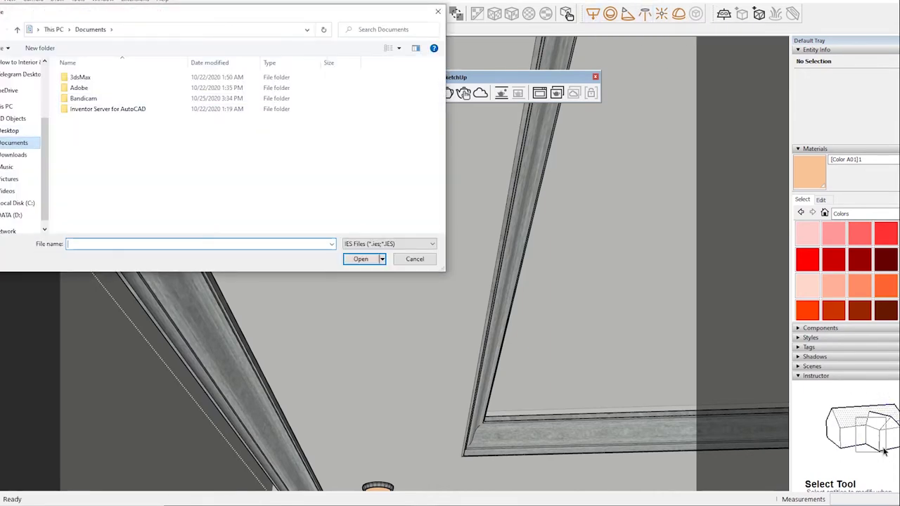
{"action": "left_click", "coordinate": [10, 130]}
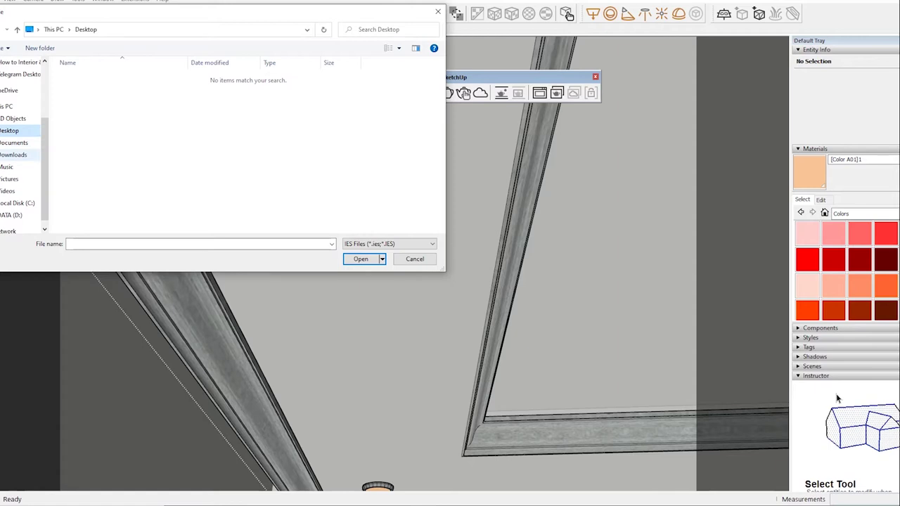
{"action": "scroll", "coordinate": [14, 154], "scroll_direction": "down", "scroll_amount": 1}
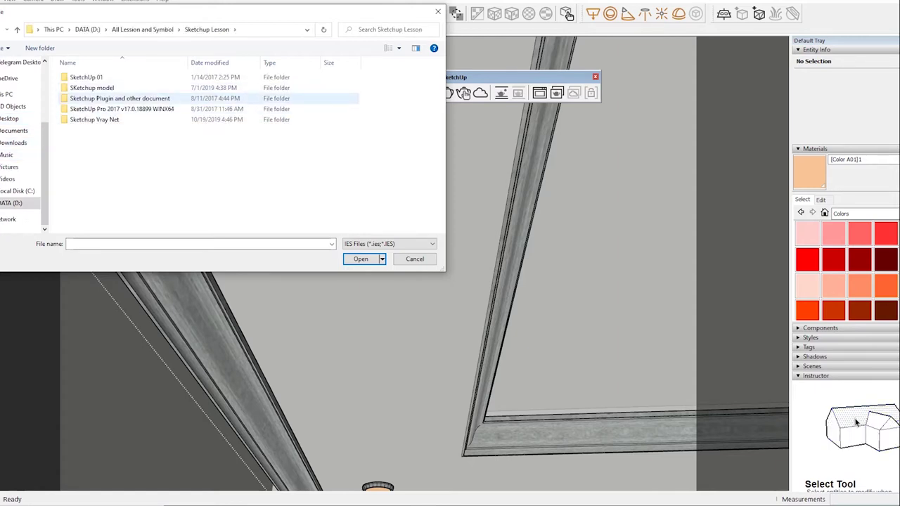
{"action": "double_click", "coordinate": [91, 118]}
{"action": "double_click", "coordinate": [82, 87]}
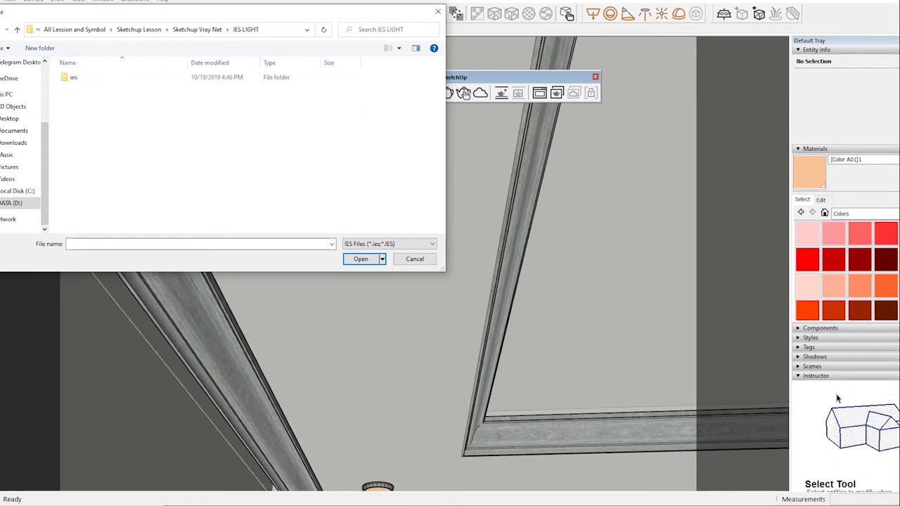
{"action": "double_click", "coordinate": [73, 77]}
Load the 30.IES profile, place the light under the downlight, and open its settings.
{"action": "scroll", "coordinate": [78, 142], "scroll_direction": "down", "scroll_amount": 5}
{"action": "left_click", "coordinate": [77, 227]}
{"action": "left_click", "coordinate": [361, 259]}
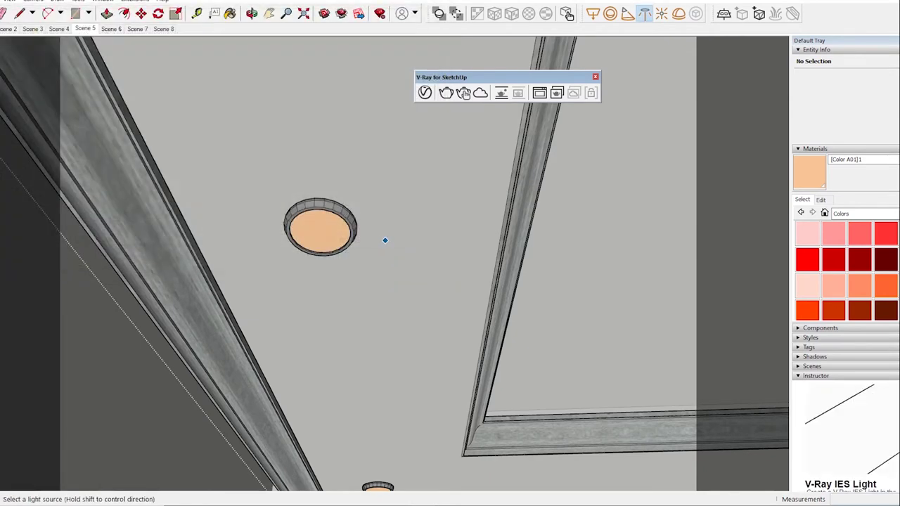
{"action": "key", "text": "space"}
{"action": "left_click", "coordinate": [320, 232]}
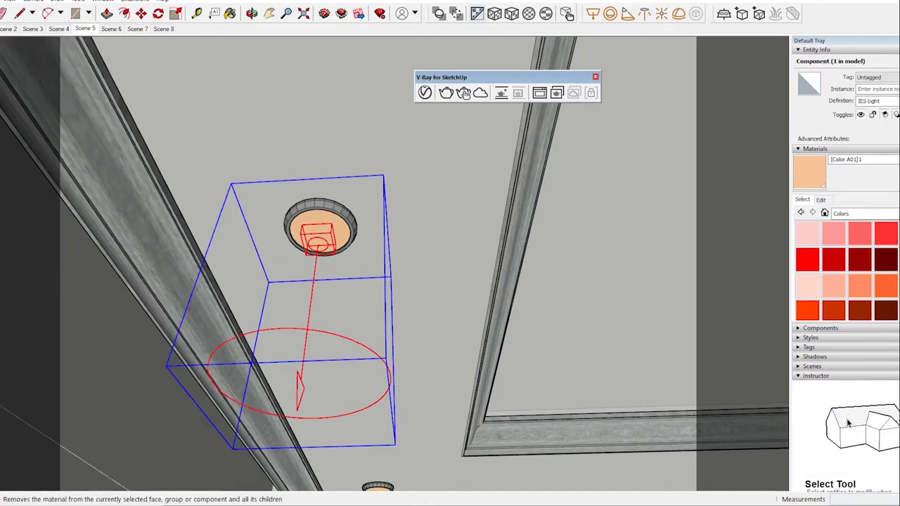
{"action": "left_click", "coordinate": [425, 92]}
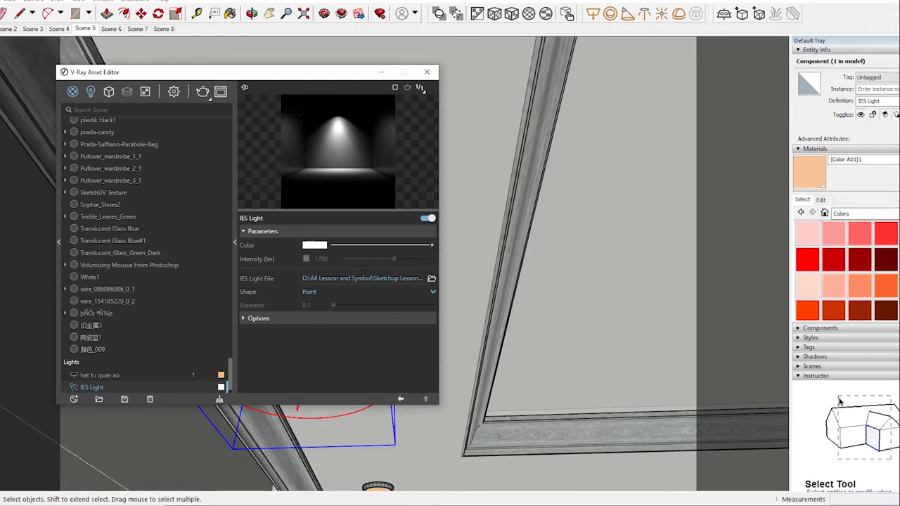
Set the IES light to 17000 lm with a warm peach colour.
{"action": "key", "text": "Return"}
{"action": "left_click", "coordinate": [314, 244]}
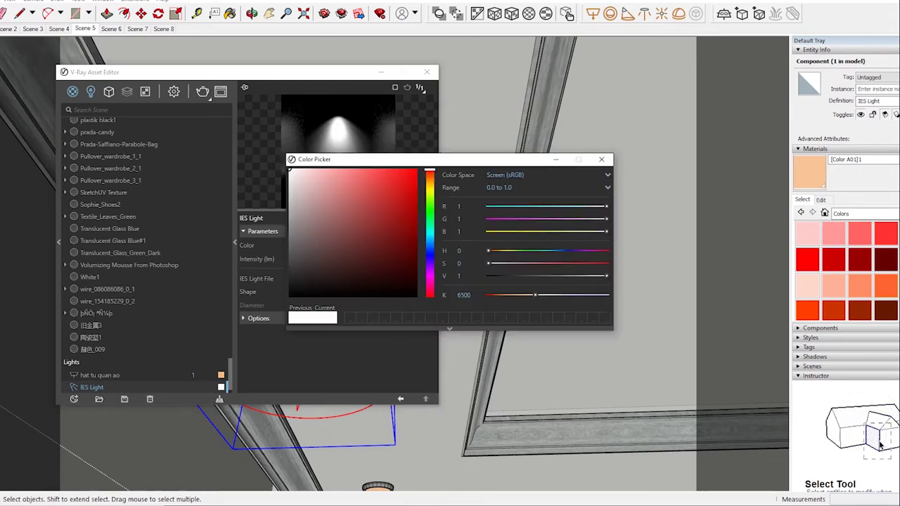
{"action": "left_click", "coordinate": [429, 176]}
{"action": "left_click", "coordinate": [337, 171]}
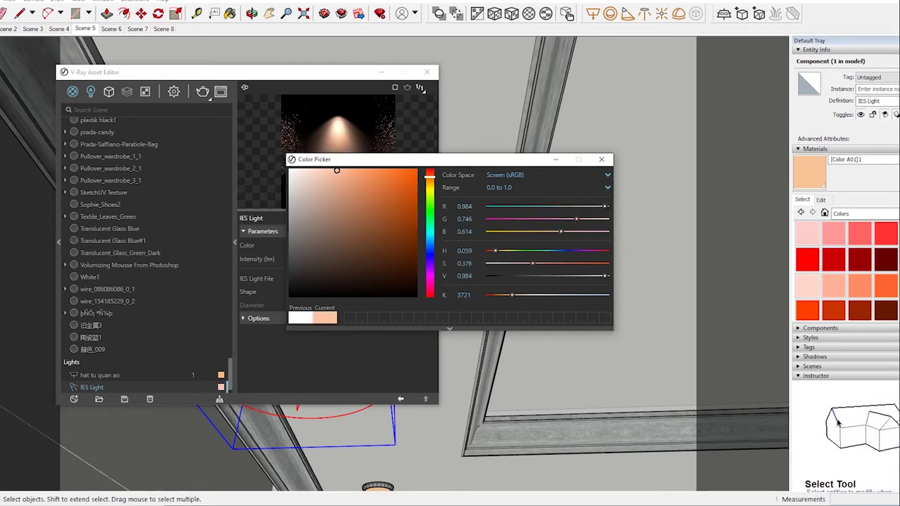
{"action": "left_click", "coordinate": [858, 423]}
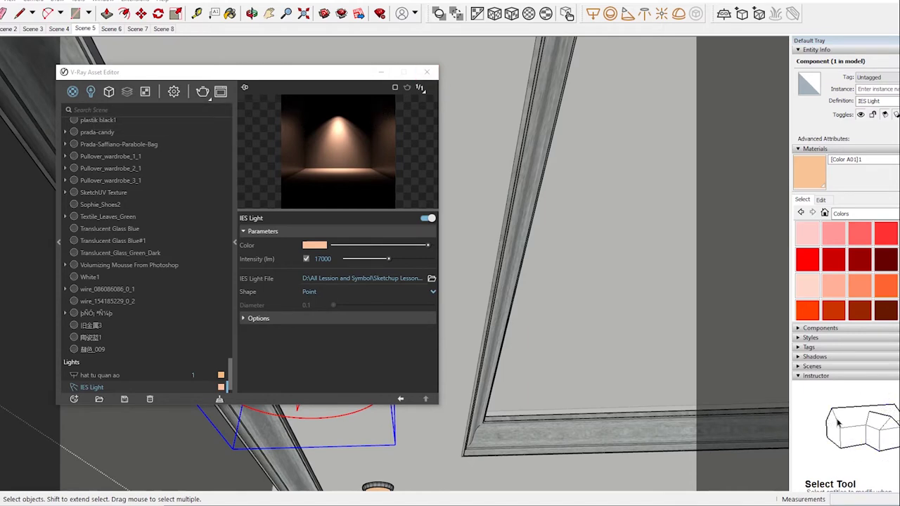
Review the LightSphere and 'hat tu quan ao' rectangle lights, then orbit back to the full bedroom.
{"action": "left_click", "coordinate": [109, 162]}
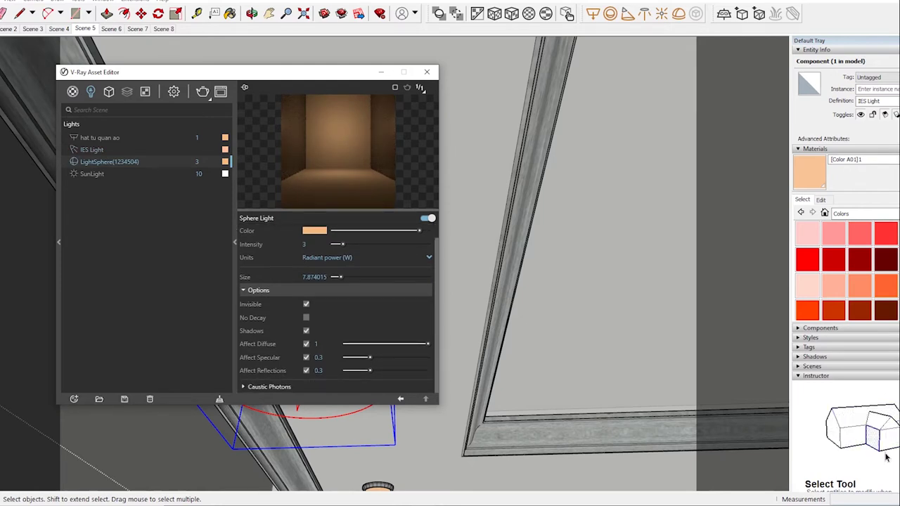
{"action": "left_click", "coordinate": [100, 138]}
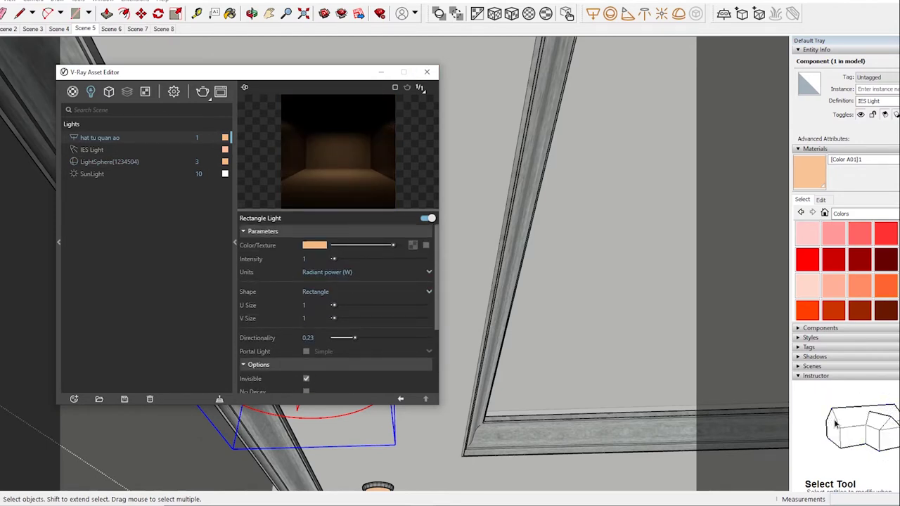
{"action": "left_click", "coordinate": [174, 91]}
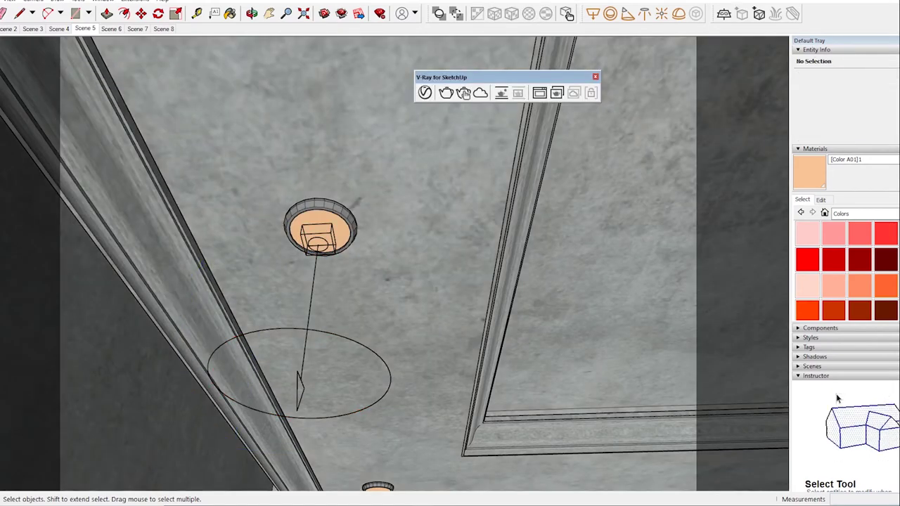
{"action": "middle_click_drag", "start_coordinate": [393, 281], "coordinate": [351, 393]}
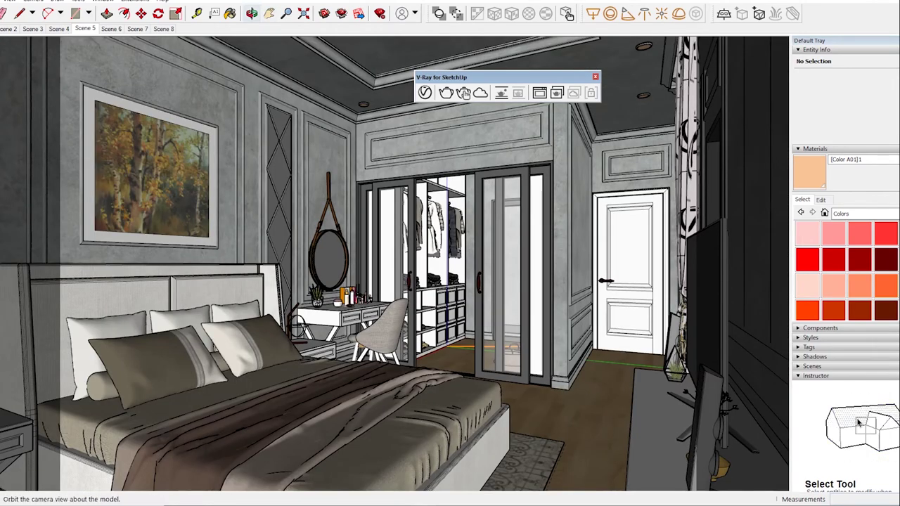
Pan to frame the bedroom from beside the bed and update Scene 5 with this view.
{"action": "left_click", "coordinate": [33, 2]}
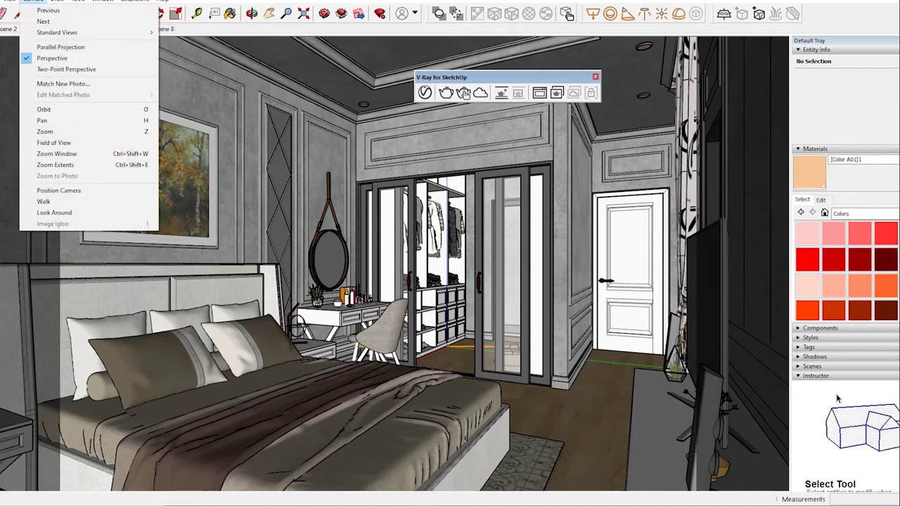
{"action": "left_click", "coordinate": [42, 115]}
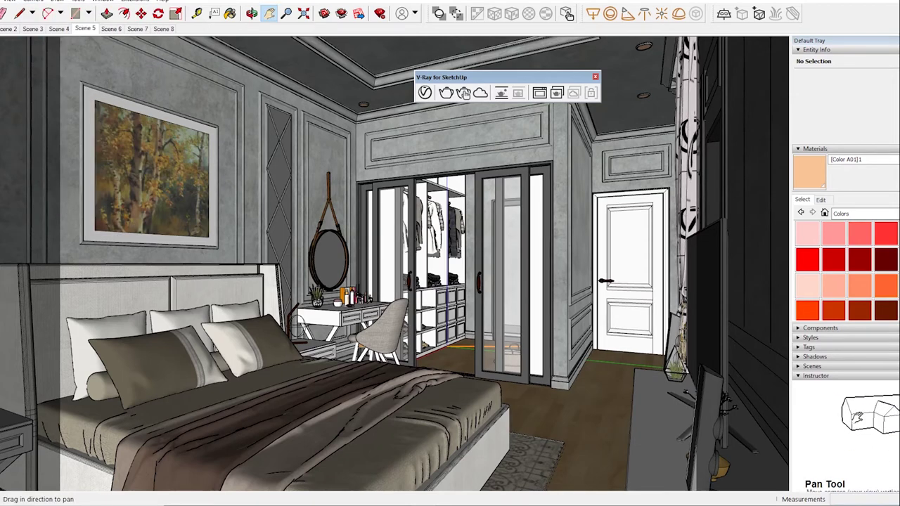
{"action": "right_click", "coordinate": [89, 29]}
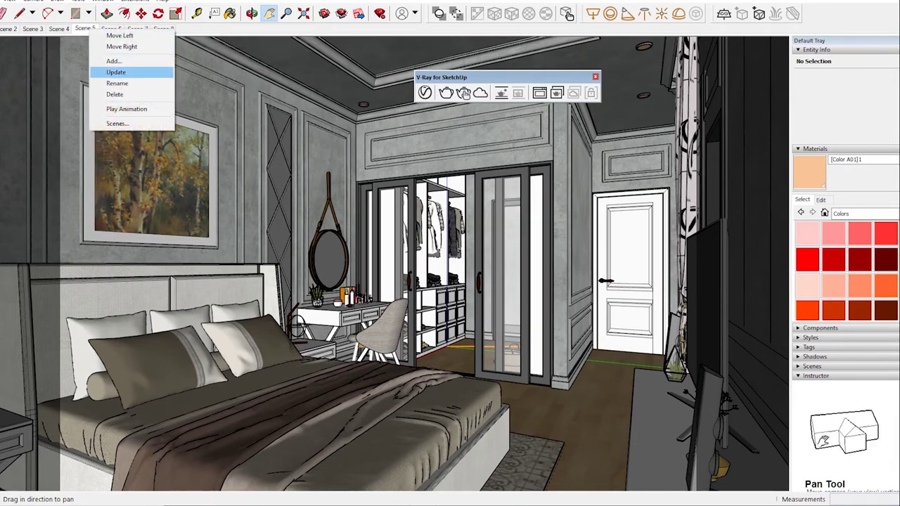
{"action": "left_click", "coordinate": [116, 72]}
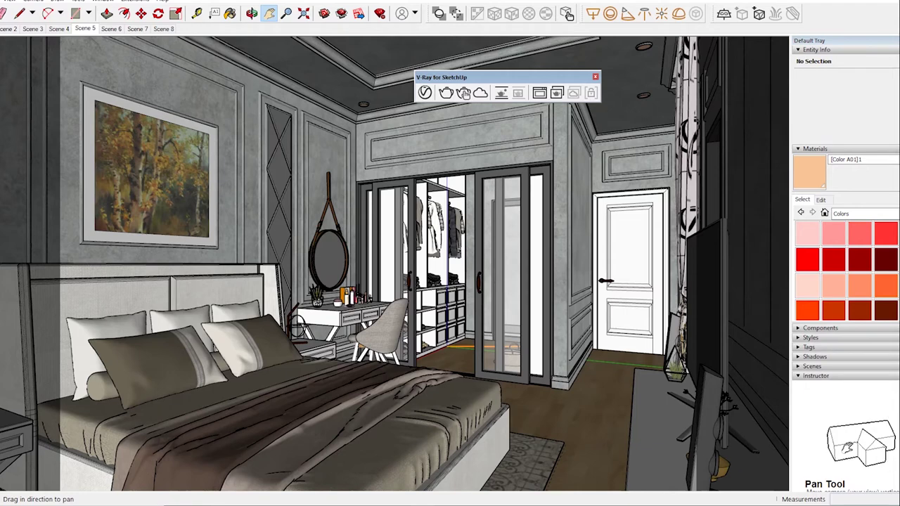
Set the V-Ray camera Exposure Value to 9.5.
{"action": "left_click", "coordinate": [463, 94]}
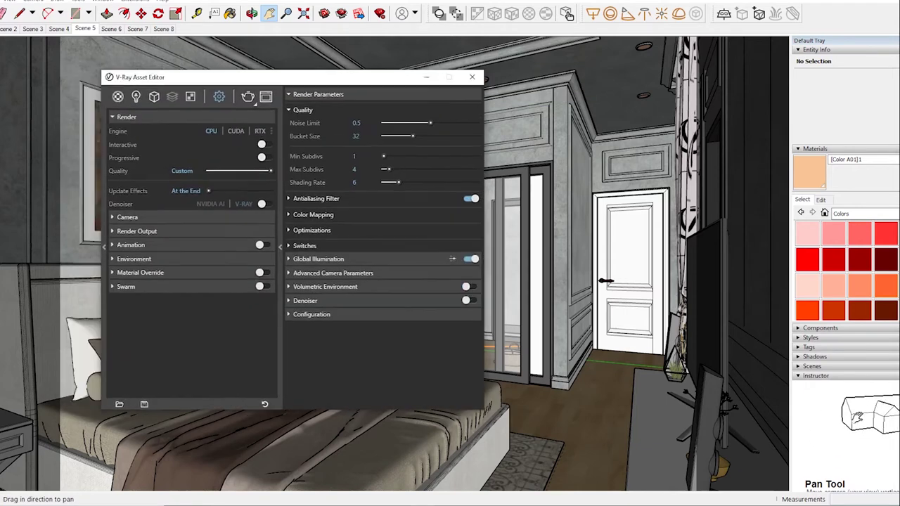
{"action": "left_click", "coordinate": [177, 208]}
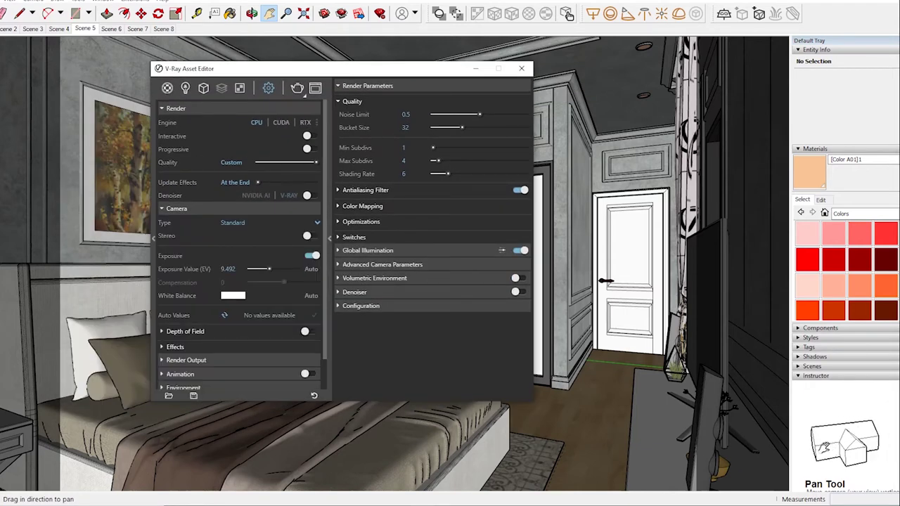
{"action": "double_click", "coordinate": [228, 269]}
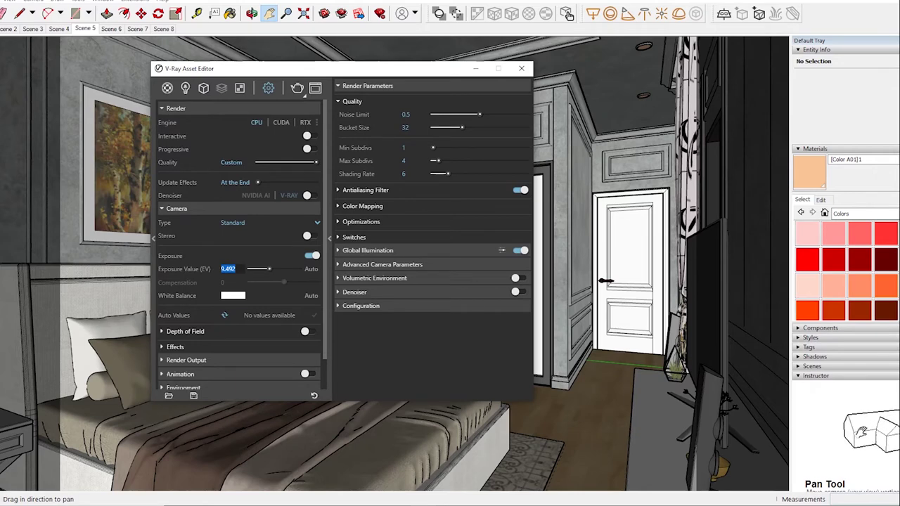
{"action": "type", "text": "9.5"}
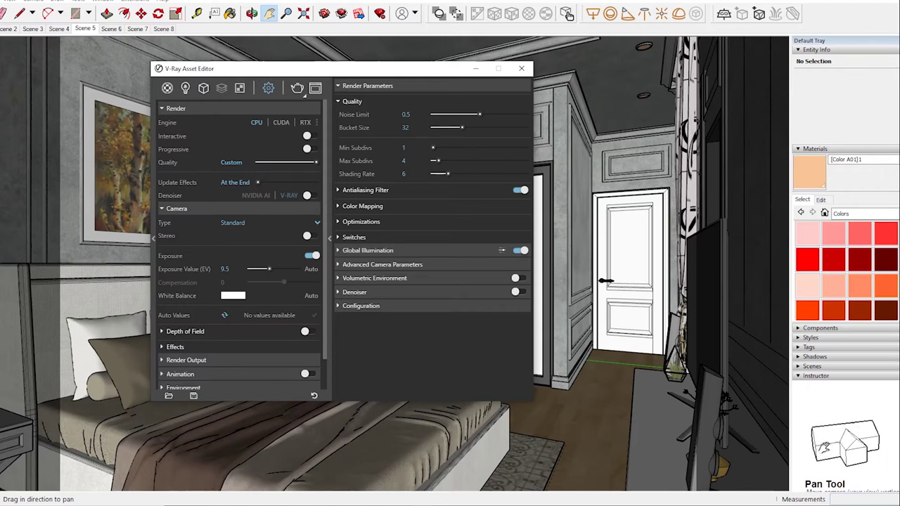
{"action": "left_click", "coordinate": [177, 208]}
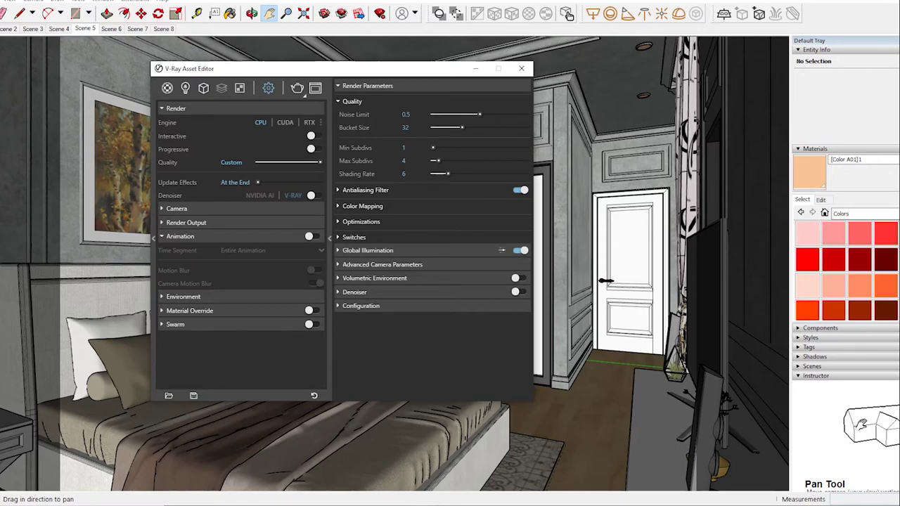
Review the Render Output image width and expand the Optimizations settings.
{"action": "left_click", "coordinate": [186, 222]}
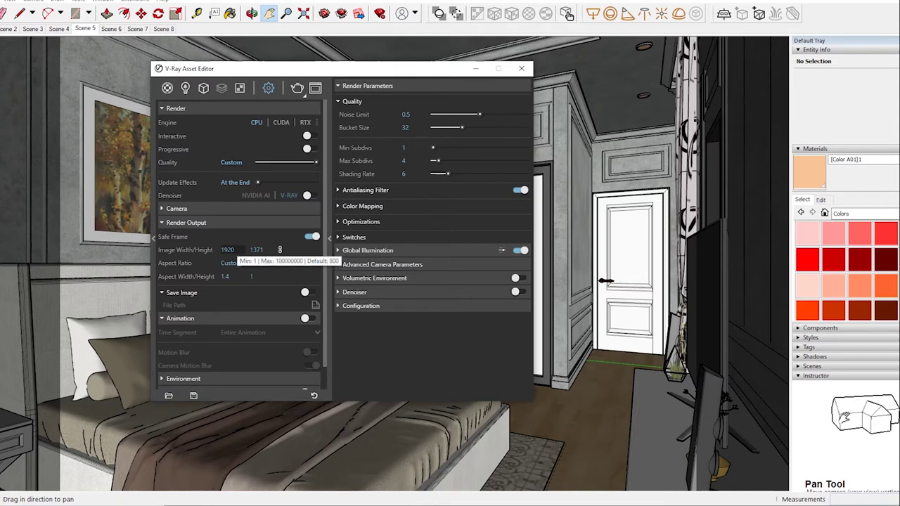
{"action": "left_click", "coordinate": [227, 250]}
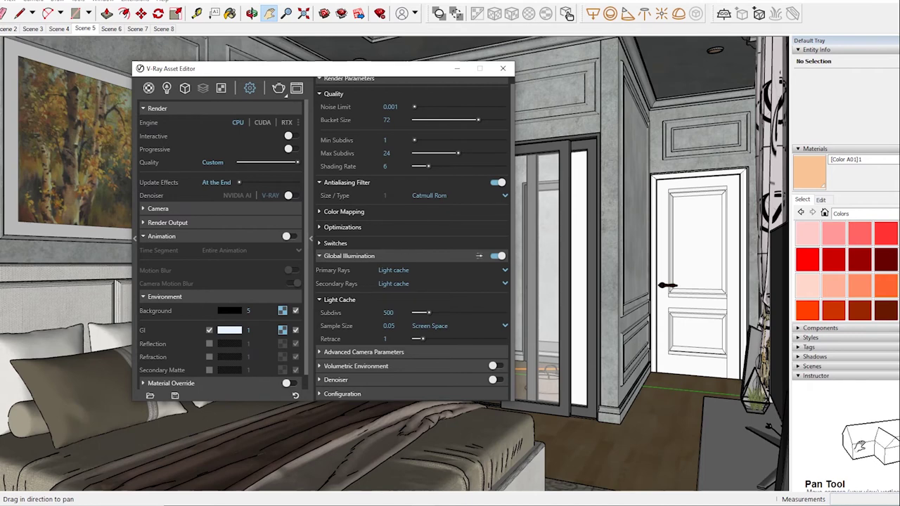
{"action": "left_click", "coordinate": [344, 211]}
{"action": "left_click", "coordinate": [343, 211]}
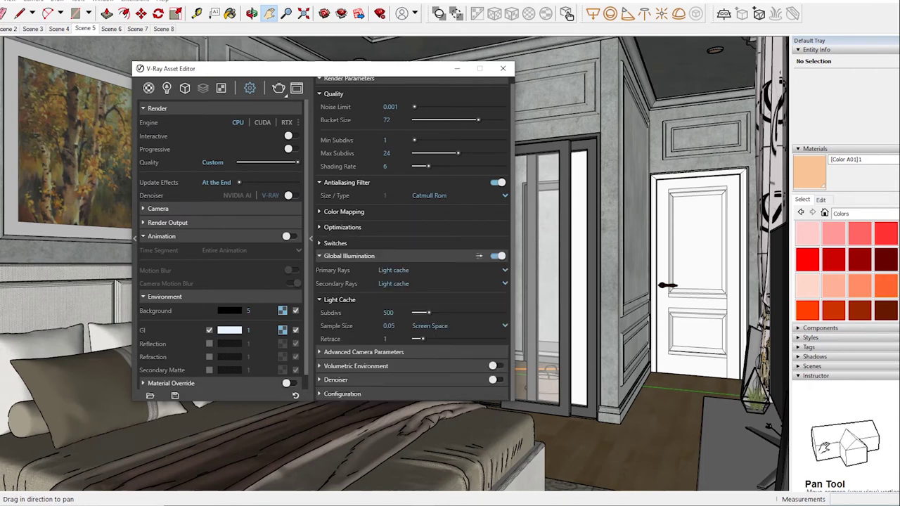
{"action": "left_click", "coordinate": [342, 227]}
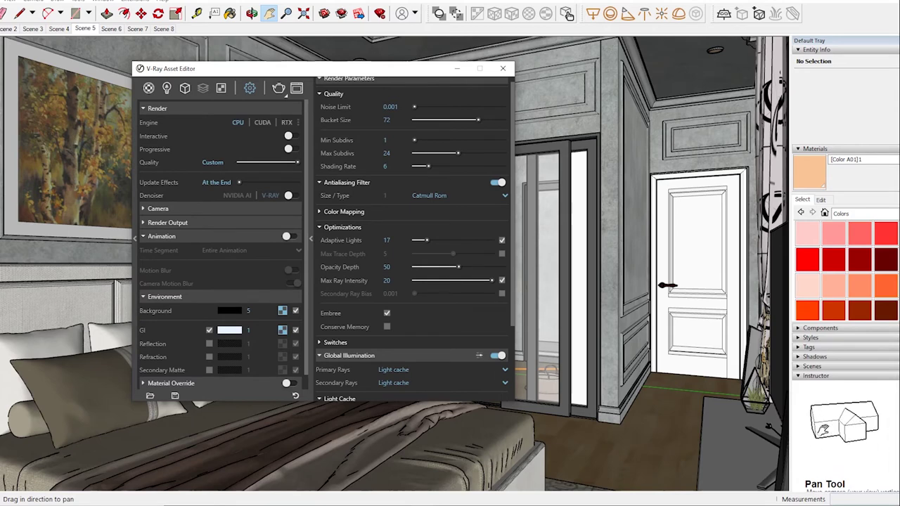
Set Color Mapping Highlight Burn to 0.5.
{"action": "left_click", "coordinate": [344, 212]}
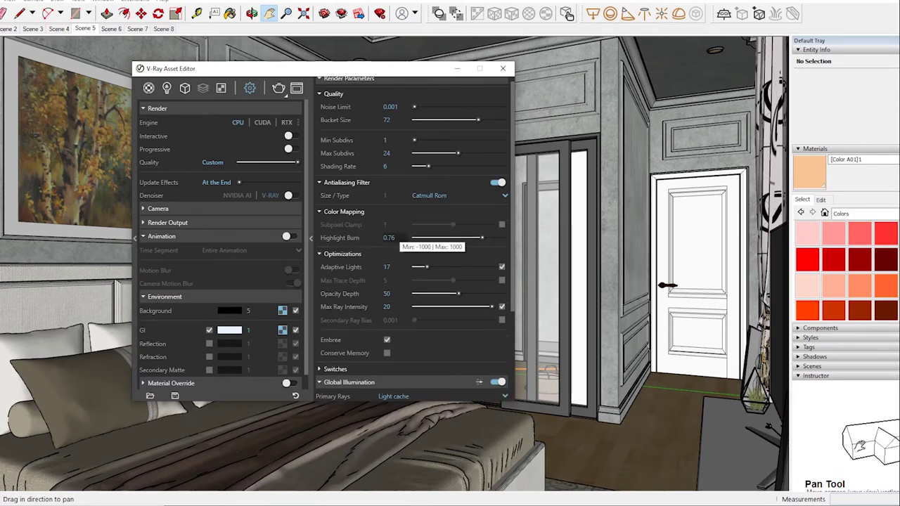
{"action": "left_click", "coordinate": [388, 237]}
{"action": "type", "text": "0.5"}
{"action": "key", "text": "Return"}
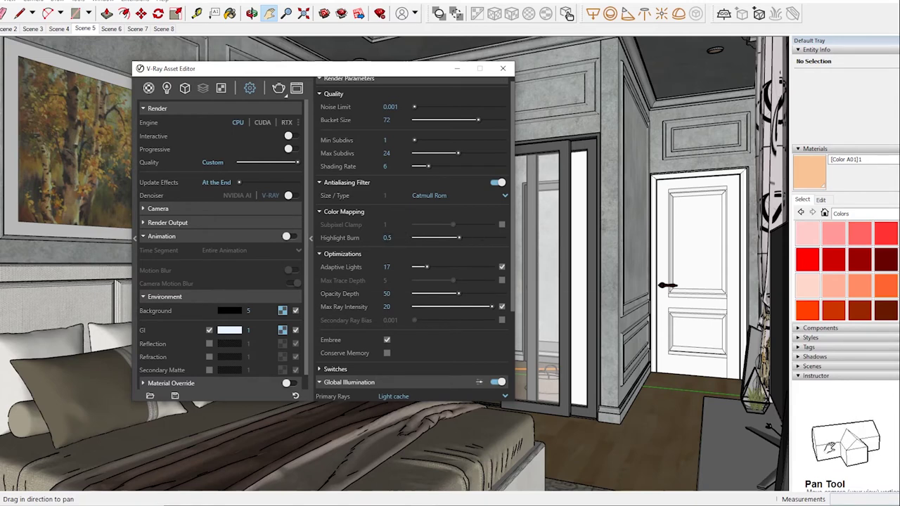
Switch primary GI rays to Irradiance map with Max Rate -2, Subdivs 80, Interpolation 50.
{"action": "left_click", "coordinate": [342, 253]}
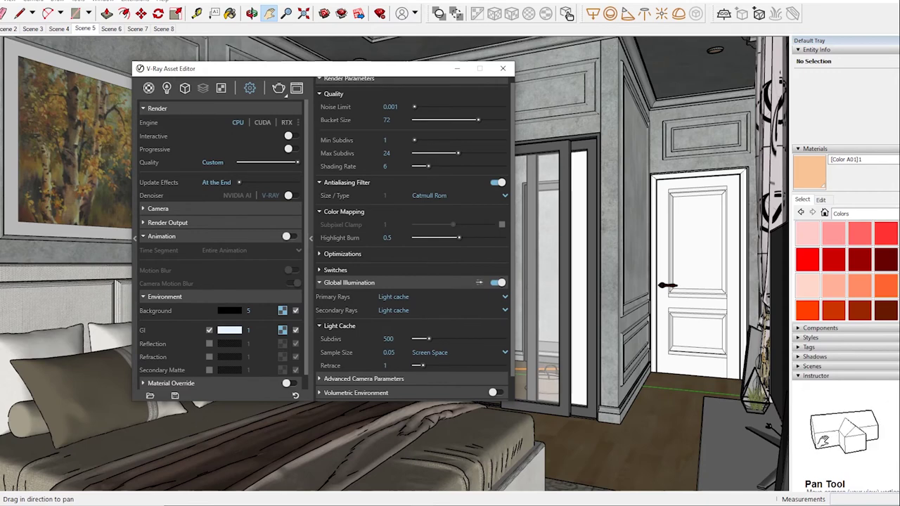
{"action": "left_click", "coordinate": [422, 297]}
{"action": "left_click", "coordinate": [408, 322]}
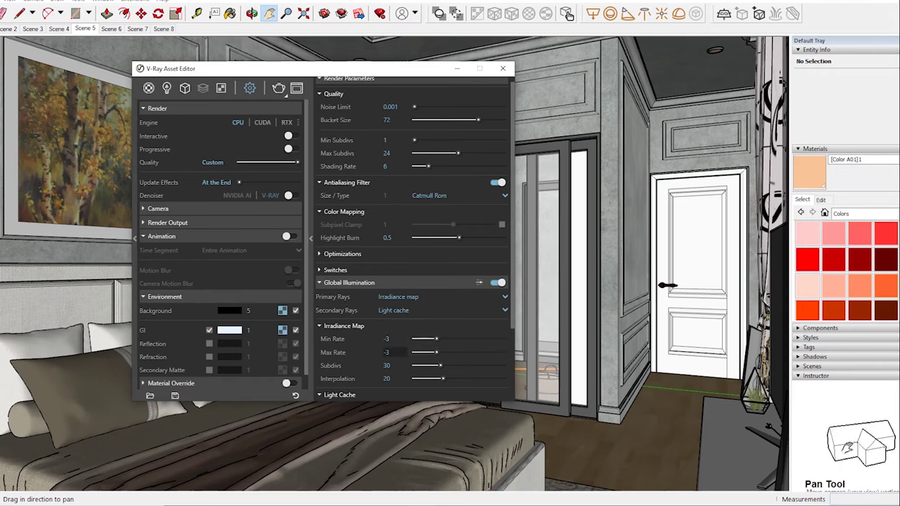
{"action": "type", "text": "-2"}
{"action": "key", "text": "Tab"}
{"action": "type", "text": "80"}
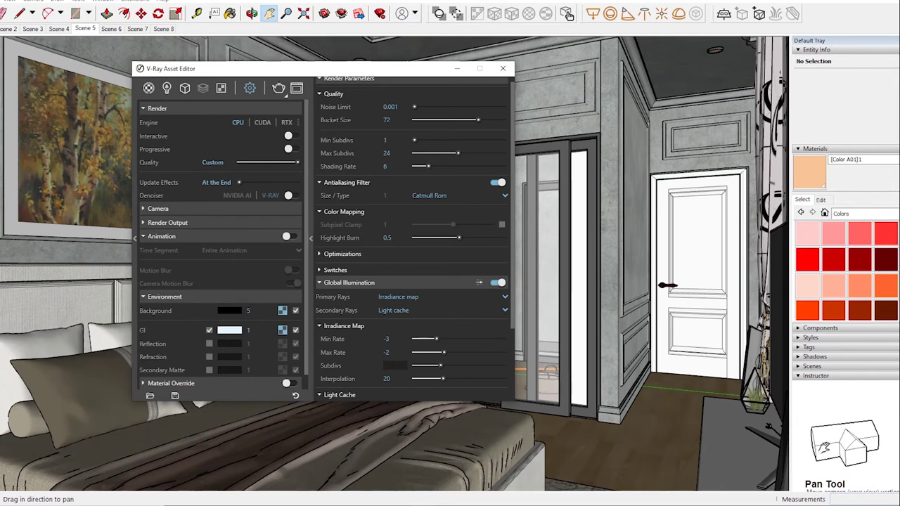
{"action": "key", "text": "Tab"}
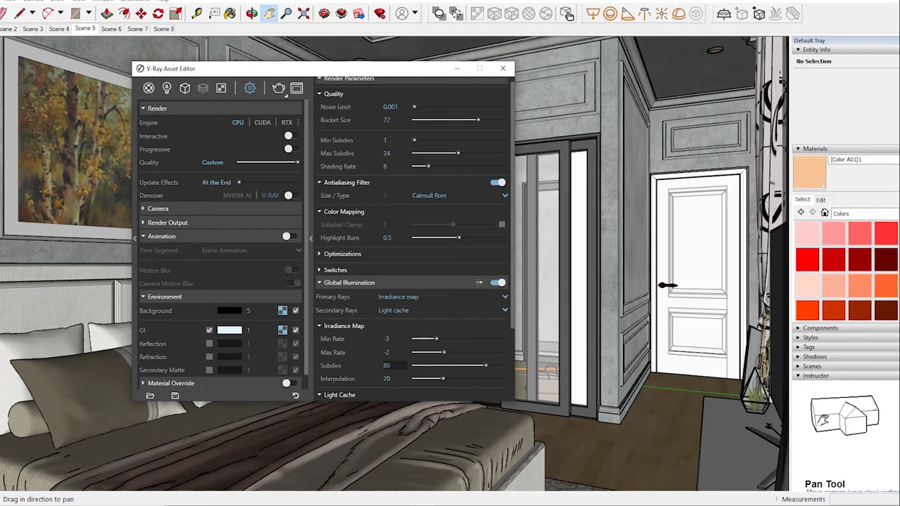
{"action": "type", "text": "5"}
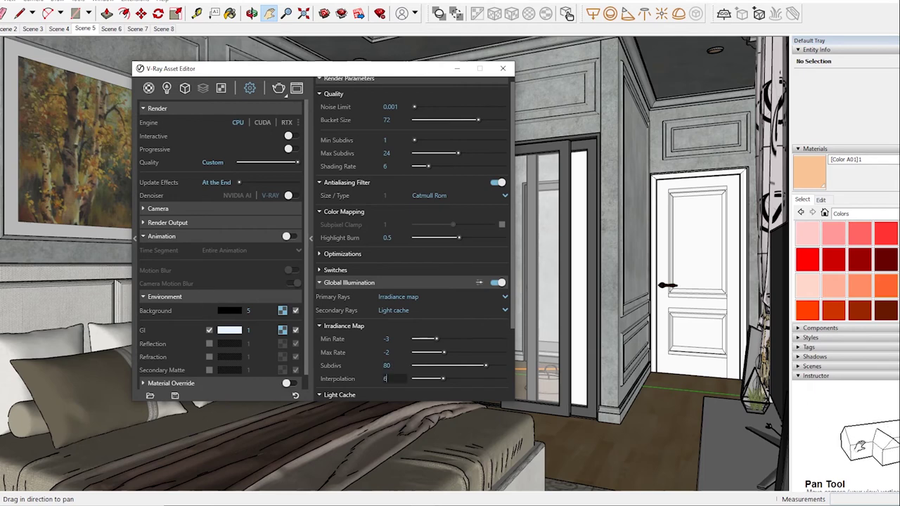
{"action": "type", "text": "0"}
{"action": "key", "text": "Return"}
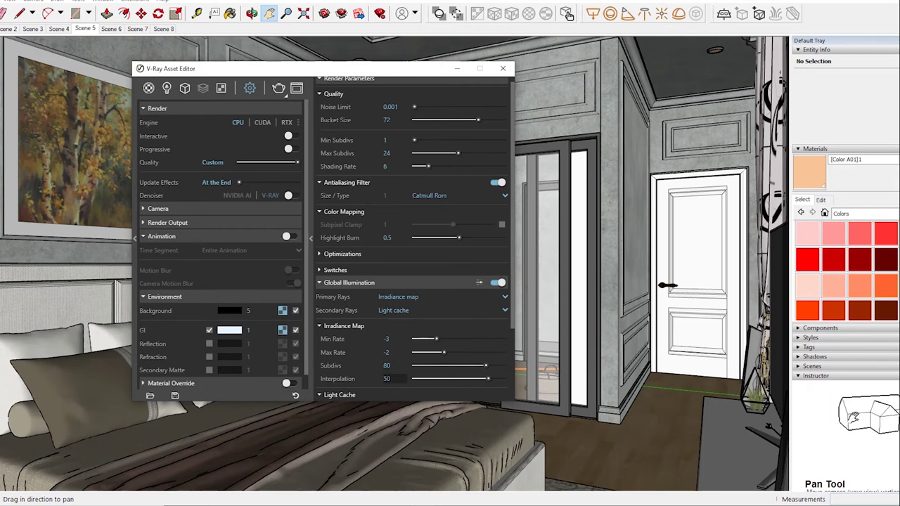
Set Light Cache Subdivs 1200, Sample Size 0.03 and Retrace 2.
{"action": "scroll", "coordinate": [412, 239], "scroll_direction": "down", "scroll_amount": 3}
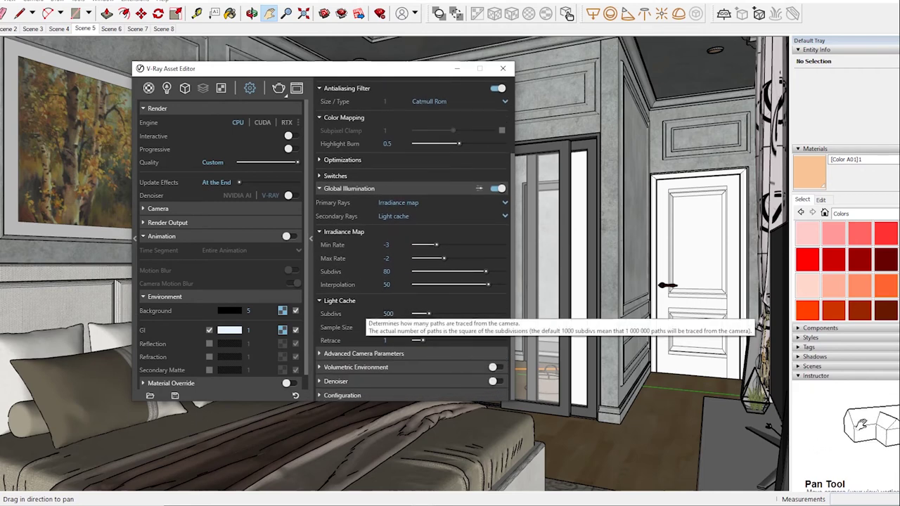
{"action": "left_click", "coordinate": [388, 313]}
{"action": "type", "text": "1200"}
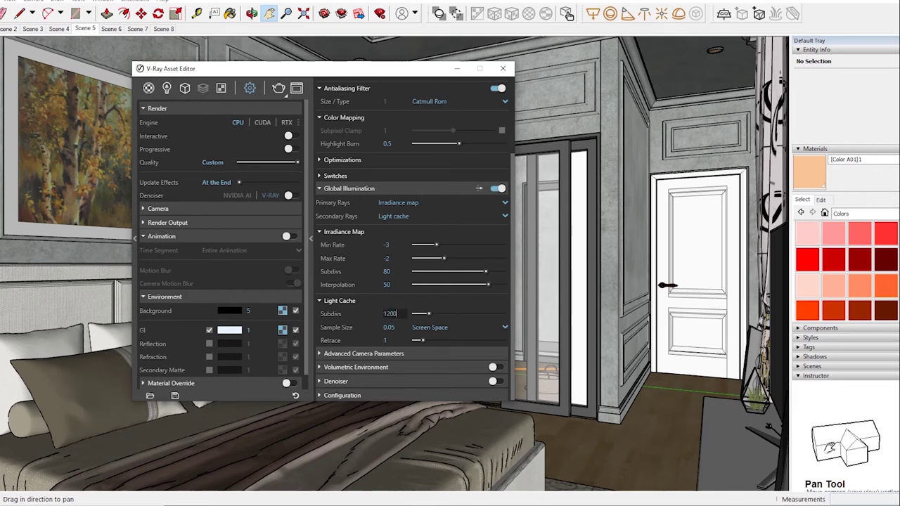
{"action": "key", "text": "Return"}
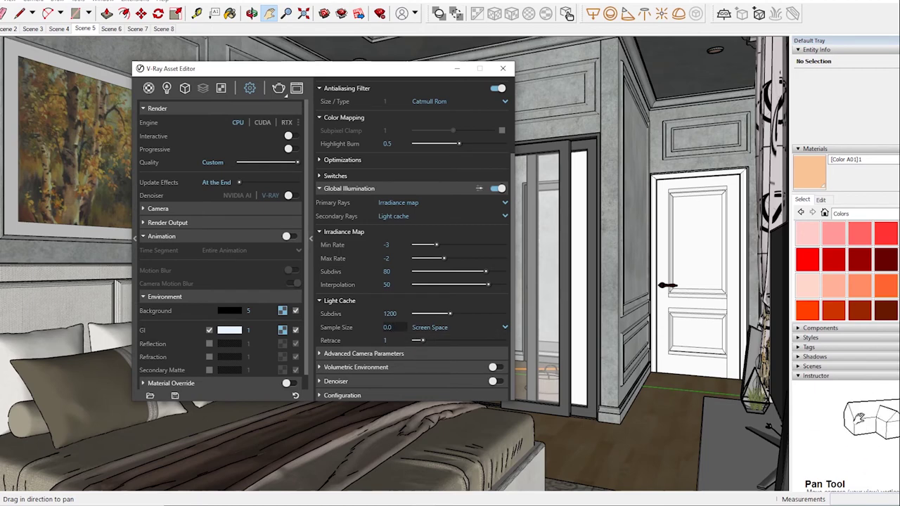
{"action": "left_click", "coordinate": [389, 327]}
{"action": "type", "text": "3"}
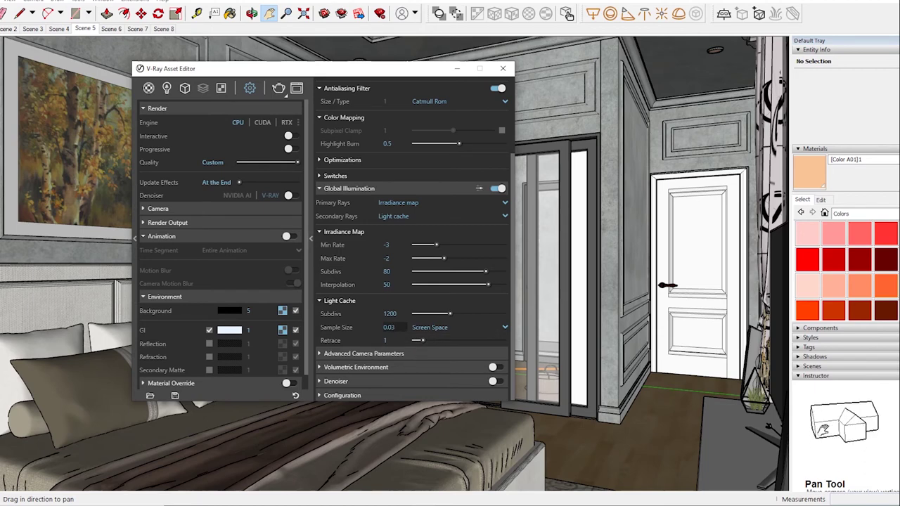
{"action": "key", "text": "Return"}
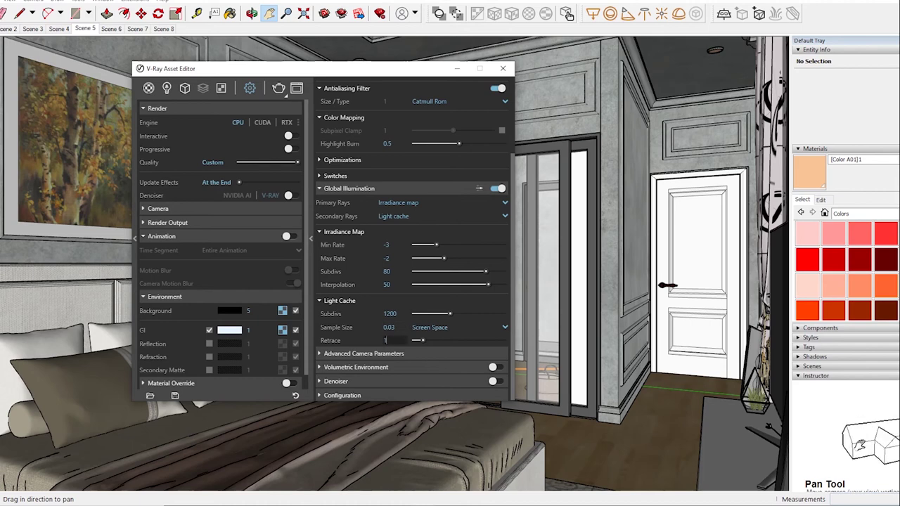
{"action": "left_click", "coordinate": [385, 340]}
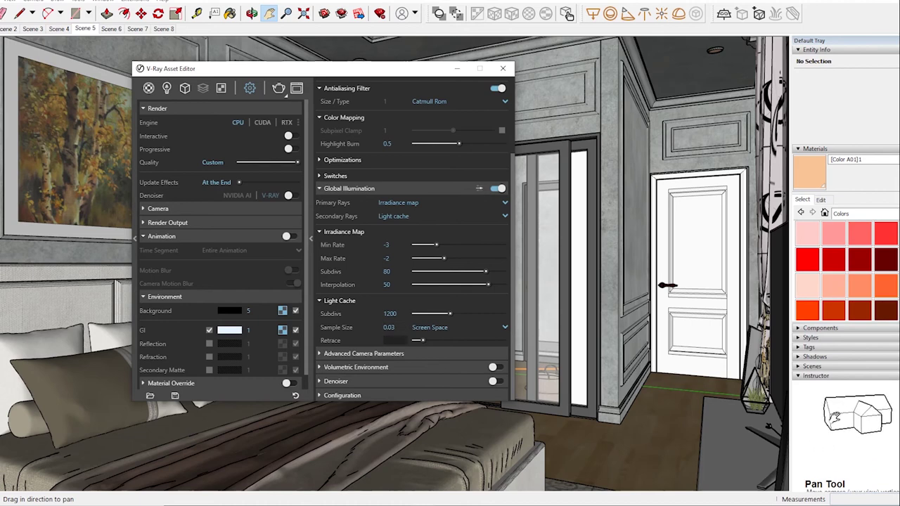
{"action": "type", "text": "2"}
{"action": "key", "text": "Return"}
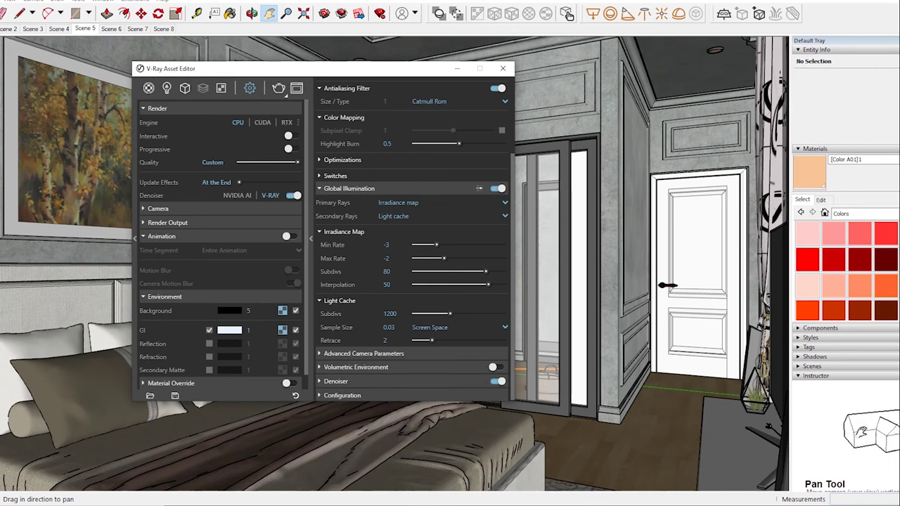
Raise the V-Ray camera Exposure Value to 11.
{"action": "left_click", "coordinate": [157, 208]}
{"action": "double_click", "coordinate": [206, 269]}
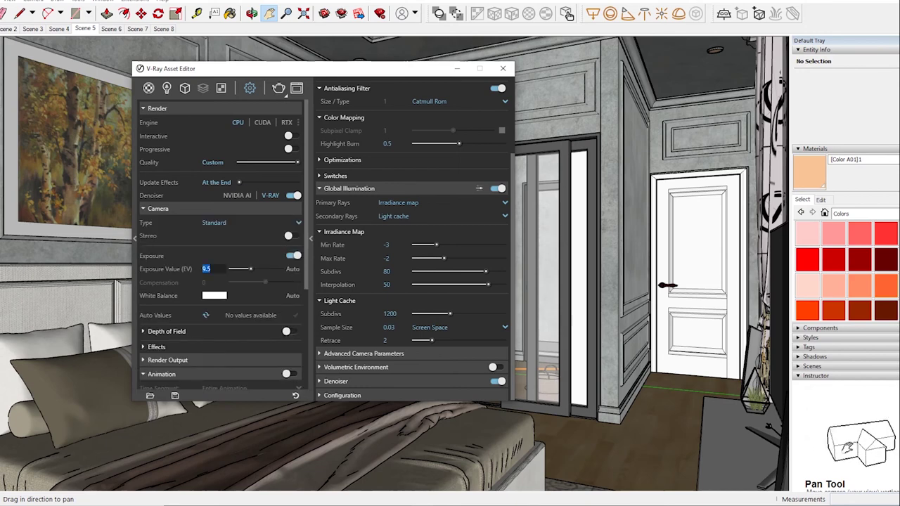
{"action": "type", "text": "11"}
{"action": "key", "text": "Return"}
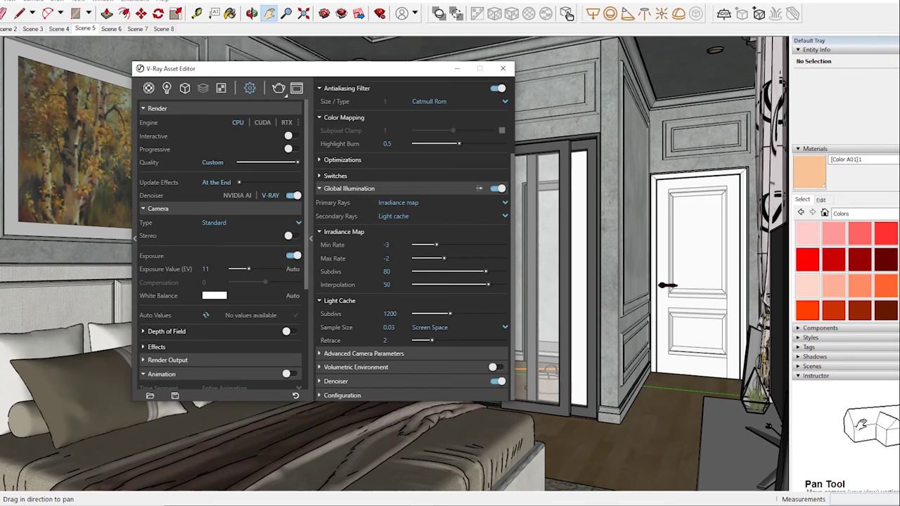
Set camera Vignetting to 1.2, check Render Output, and close the V-Ray settings.
{"action": "left_click", "coordinate": [156, 347]}
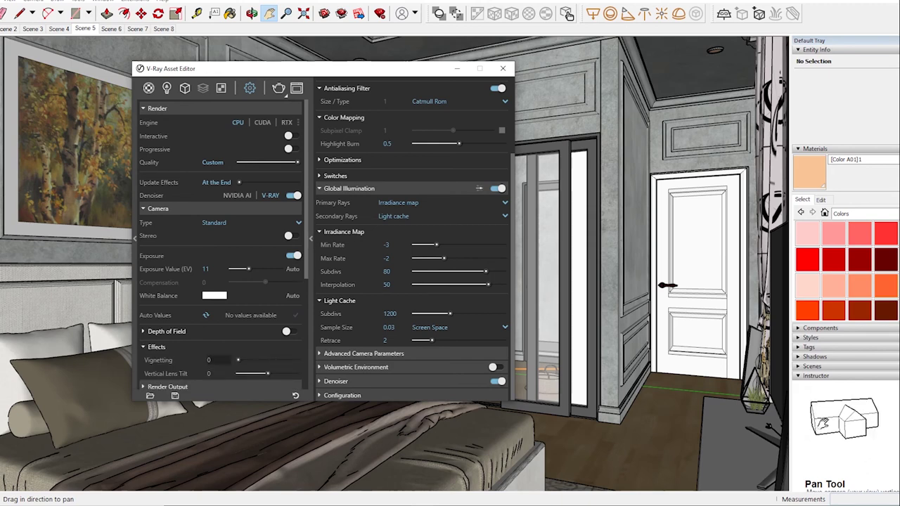
{"action": "key", "text": "BackSpace"}
{"action": "type", "text": "1.2"}
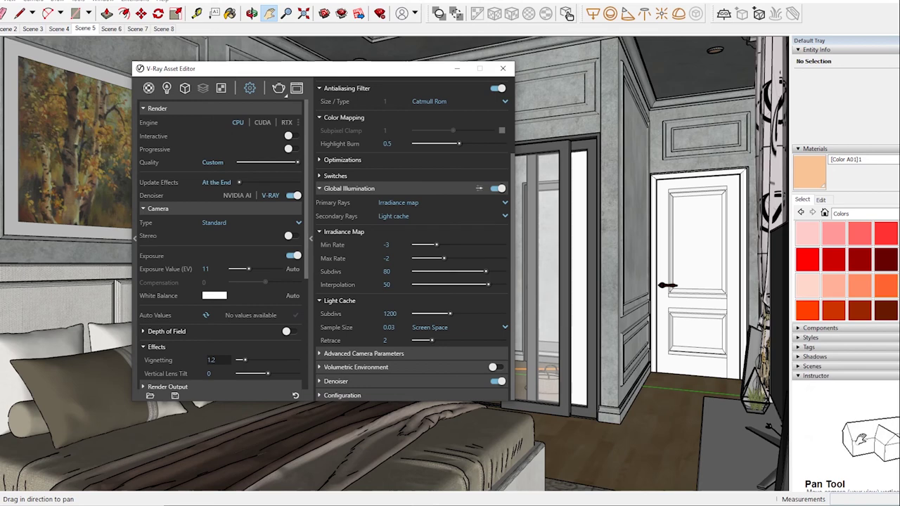
{"action": "key", "text": "Return"}
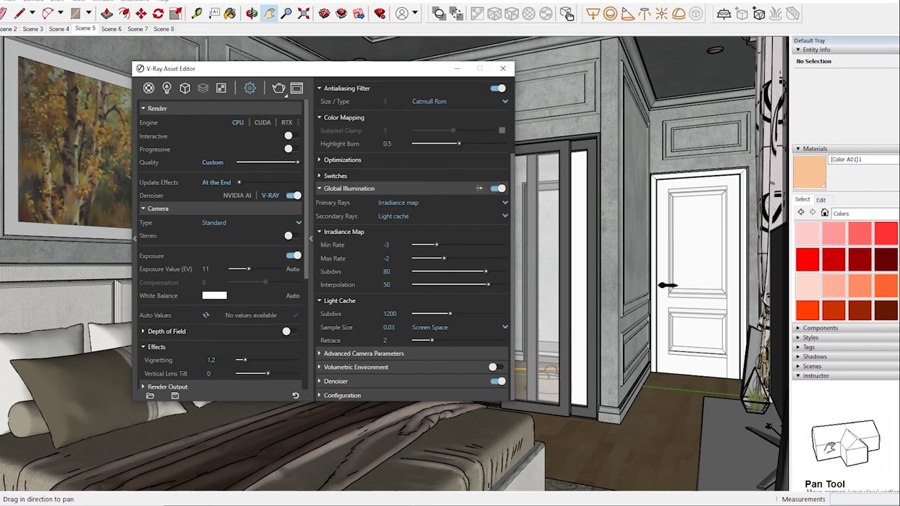
{"action": "scroll", "coordinate": [220, 246], "scroll_direction": "down", "scroll_amount": 3}
{"action": "scroll", "coordinate": [220, 246], "scroll_direction": "down", "scroll_amount": 1}
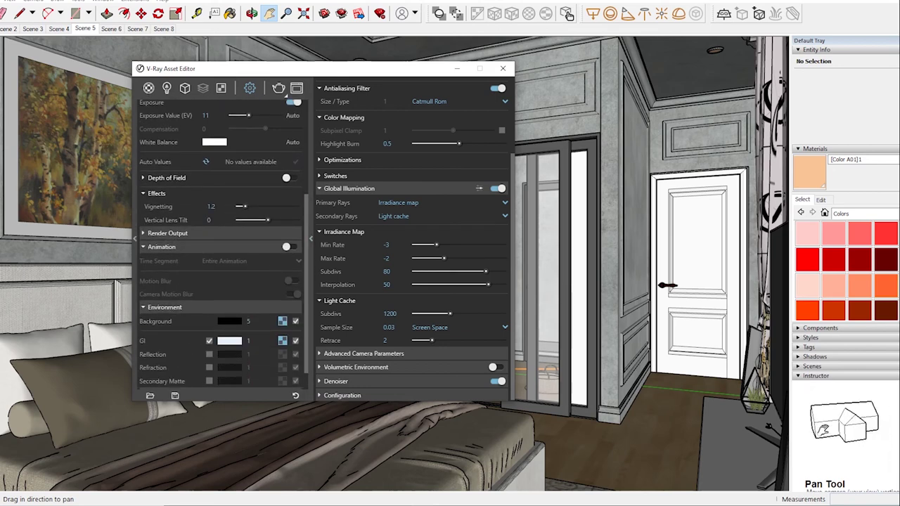
{"action": "left_click", "coordinate": [167, 232]}
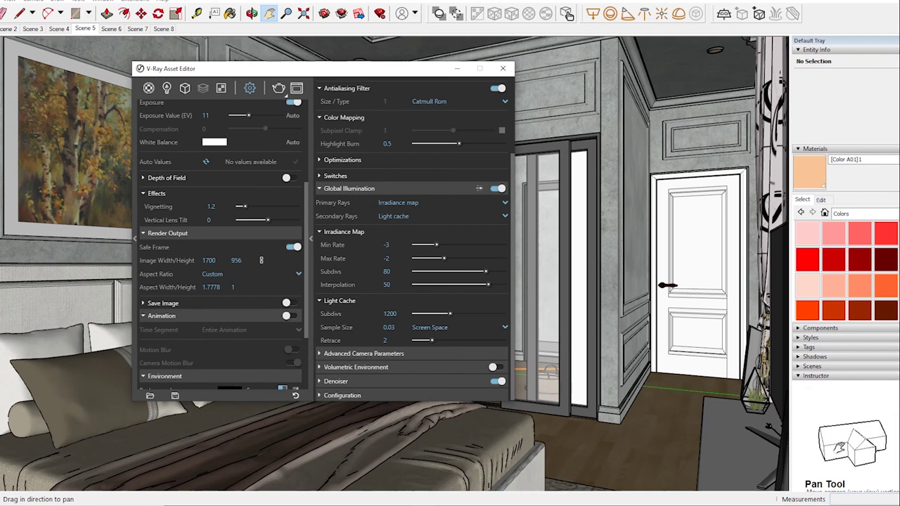
{"action": "left_click", "coordinate": [502, 68]}
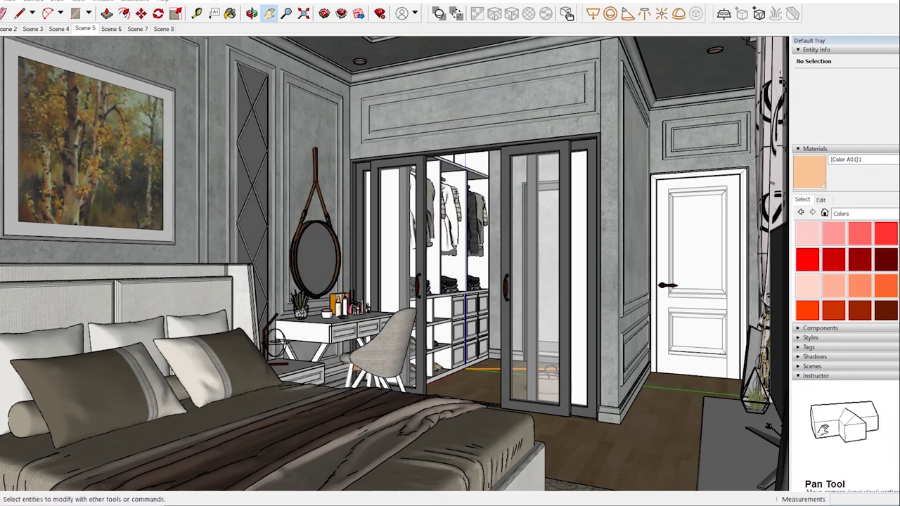
Start a V-Ray render of the bedroom in the Frame Buffer with the tuned settings.
{"action": "key", "text": "space"}
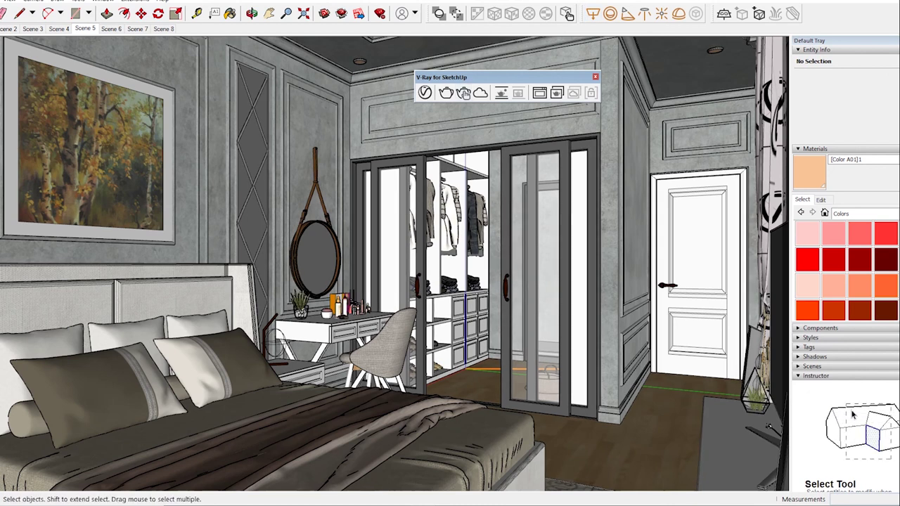
{"action": "left_click", "coordinate": [445, 92]}
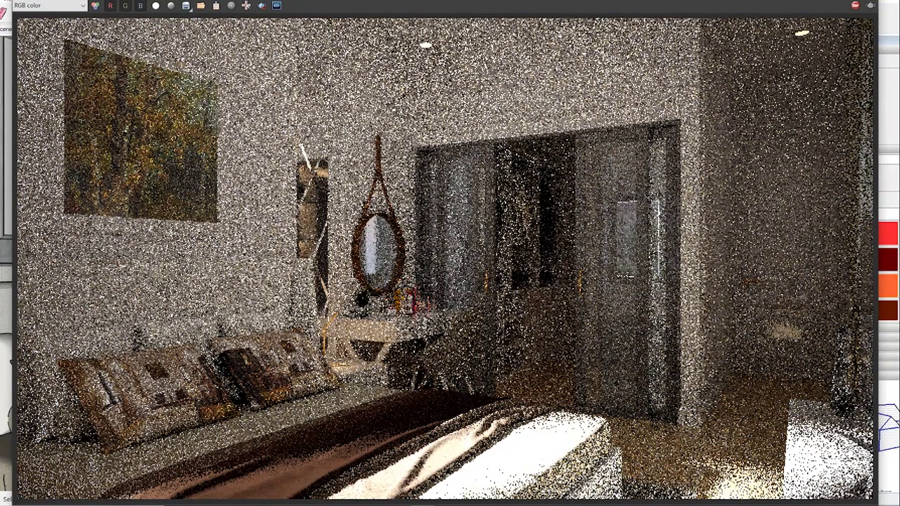